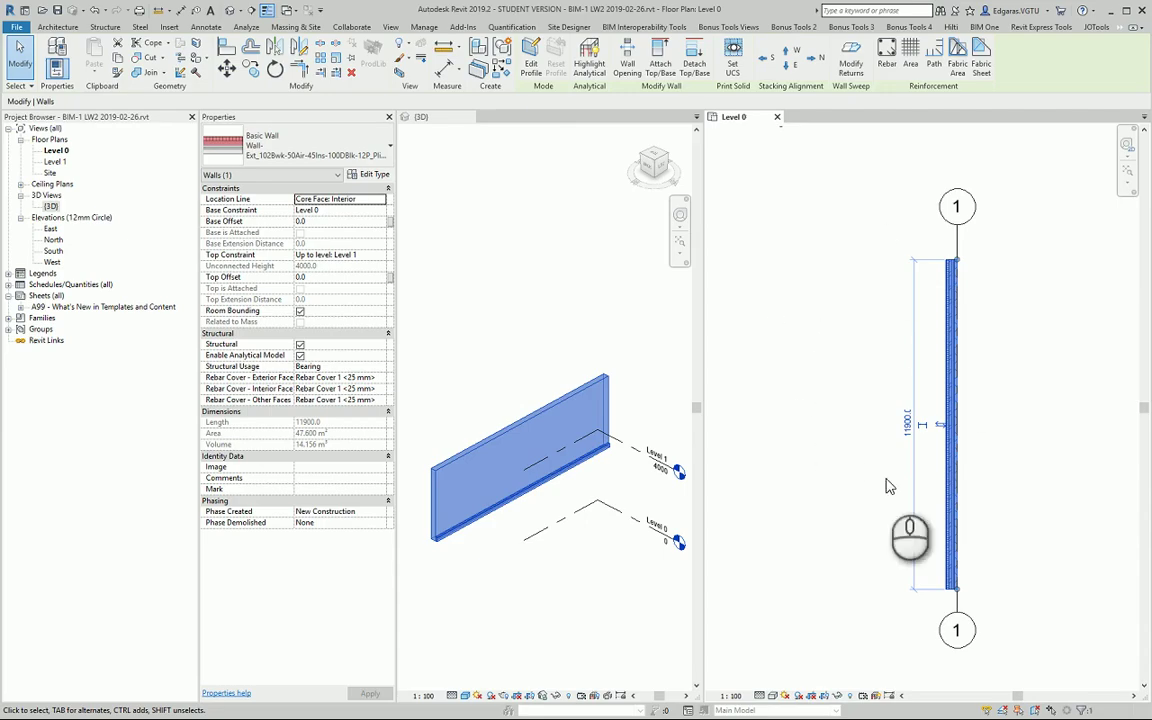
Open the layer structure of the selected wall's type for editing
click(375, 176)
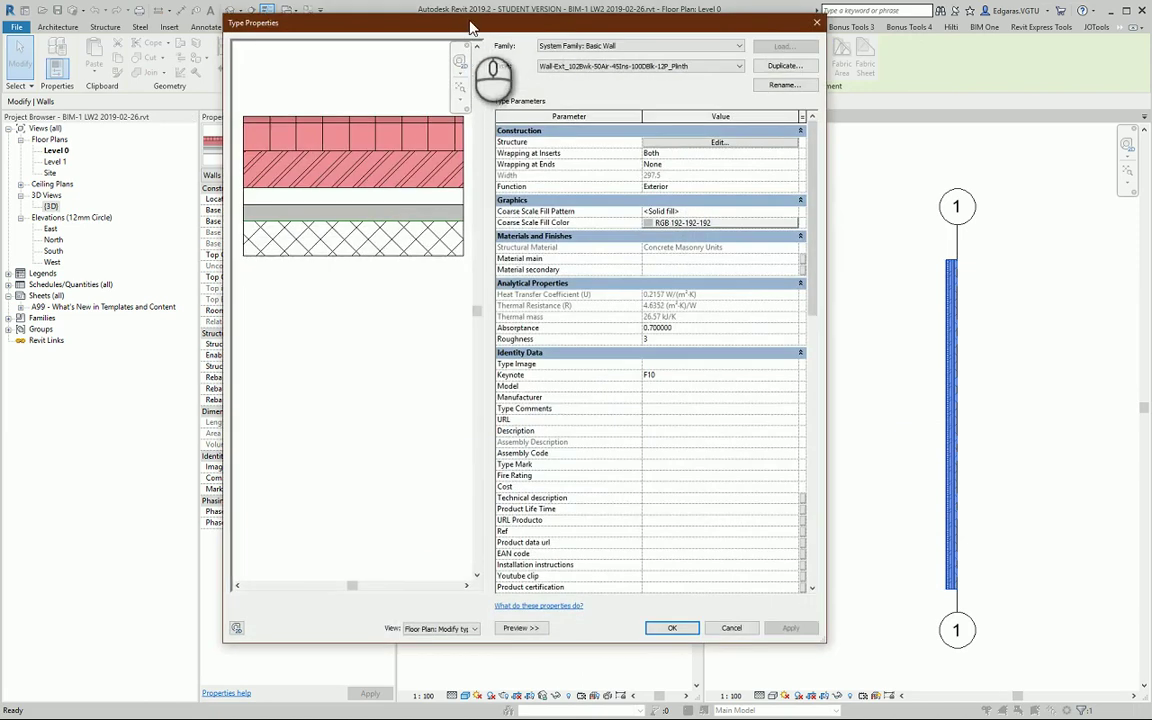
drag(472, 28, 645, 72)
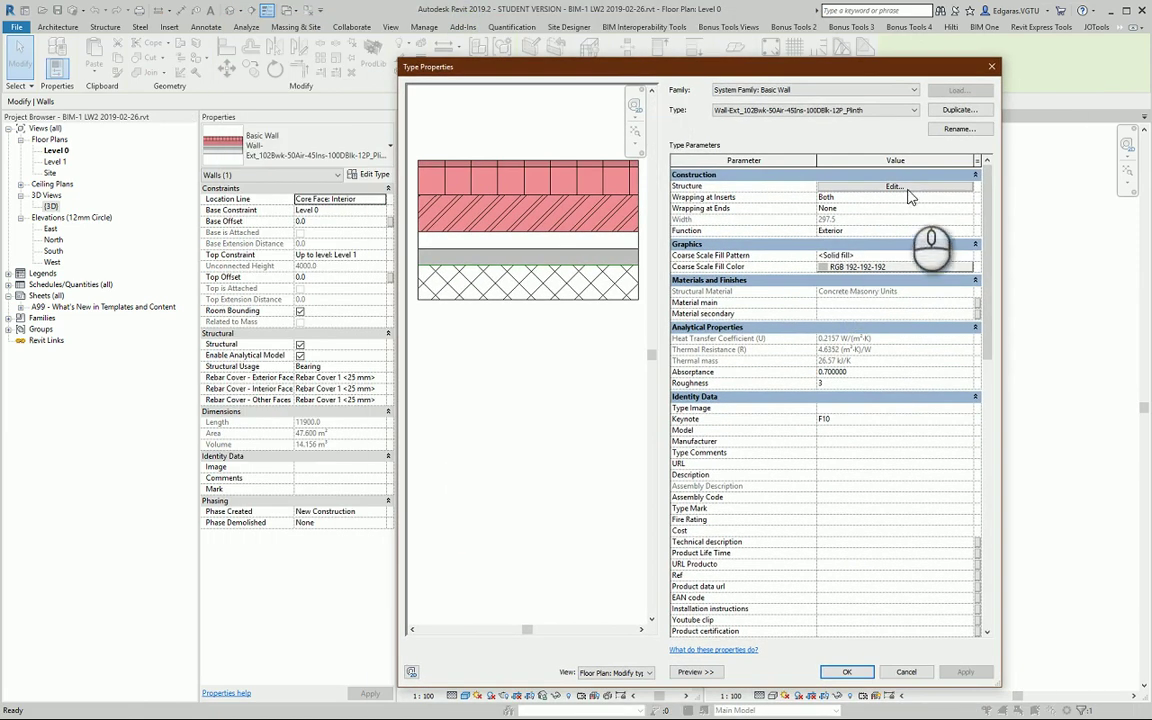
click(907, 189)
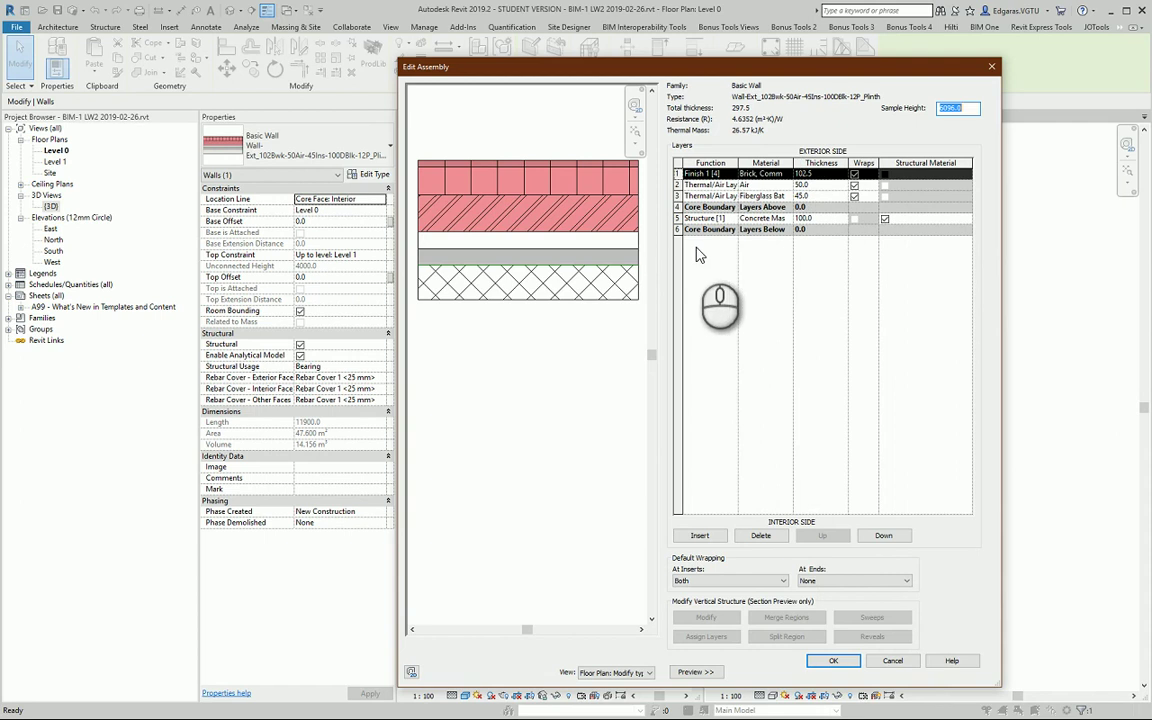
Examine the function options, material and thickness of the structural layer inside the core boundary
click(677, 218)
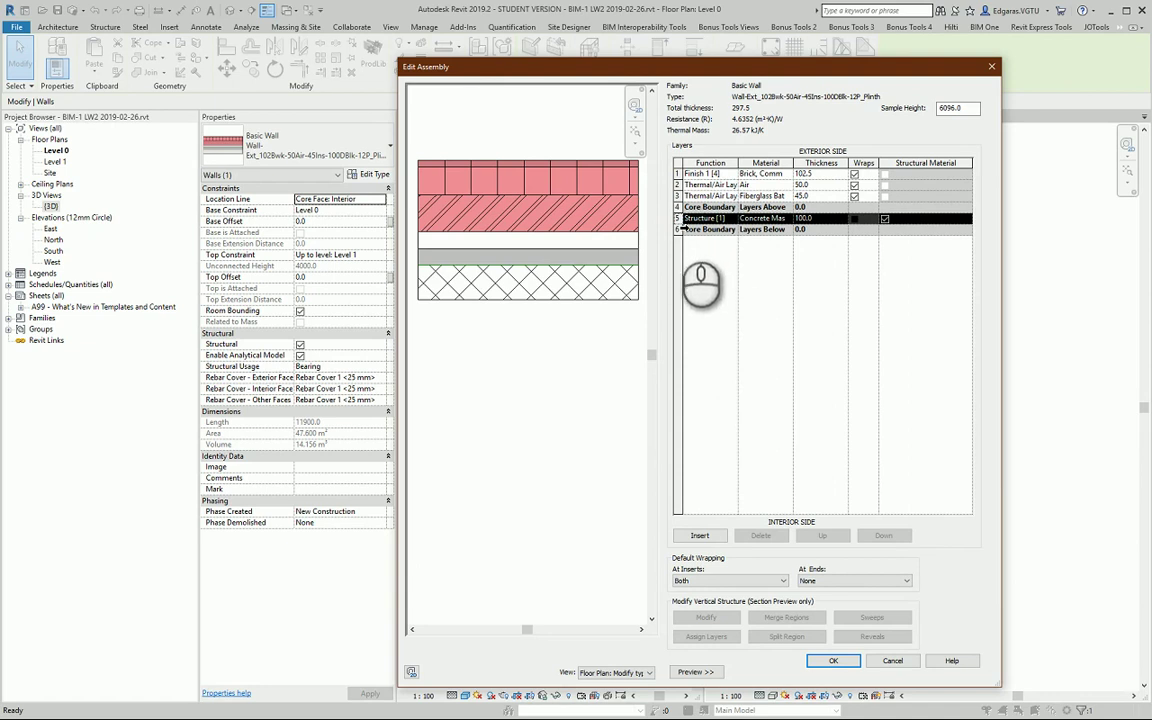
click(725, 218)
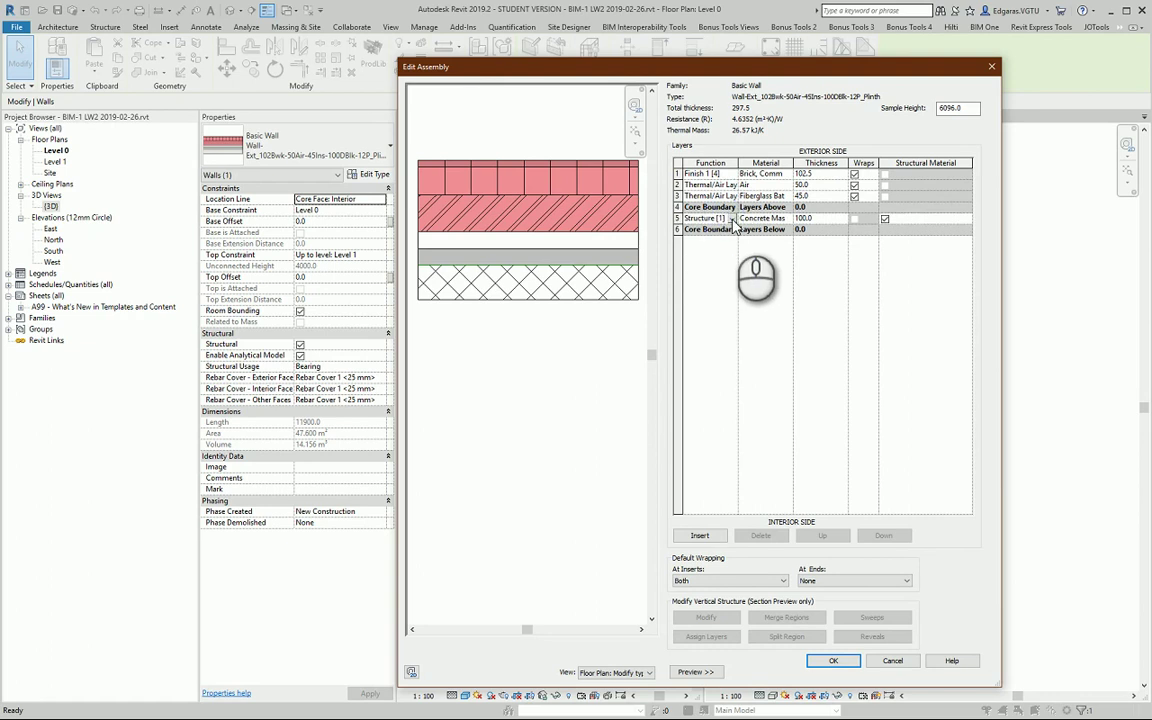
click(732, 220)
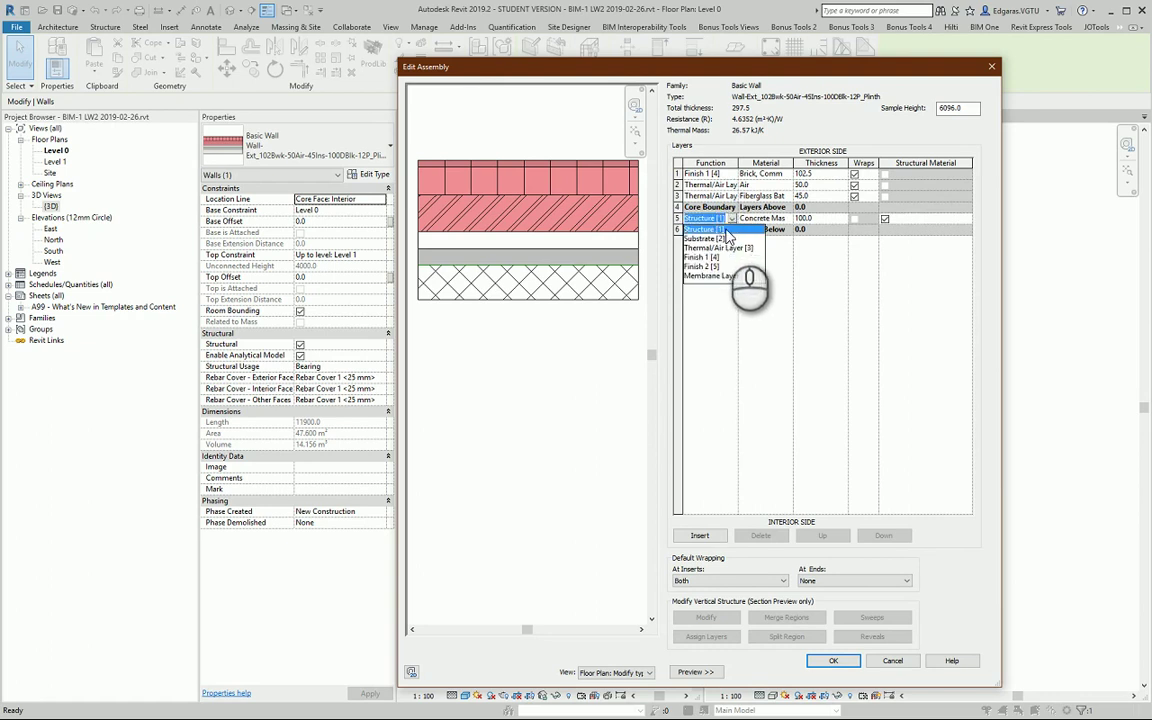
click(718, 230)
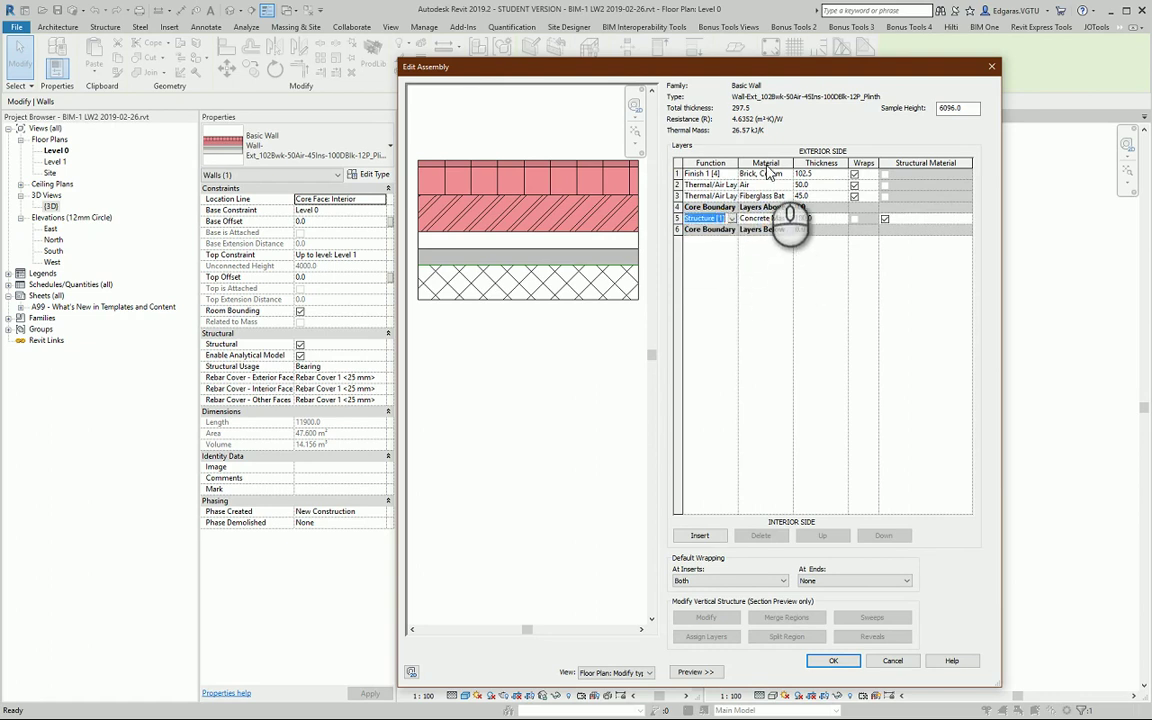
click(756, 218)
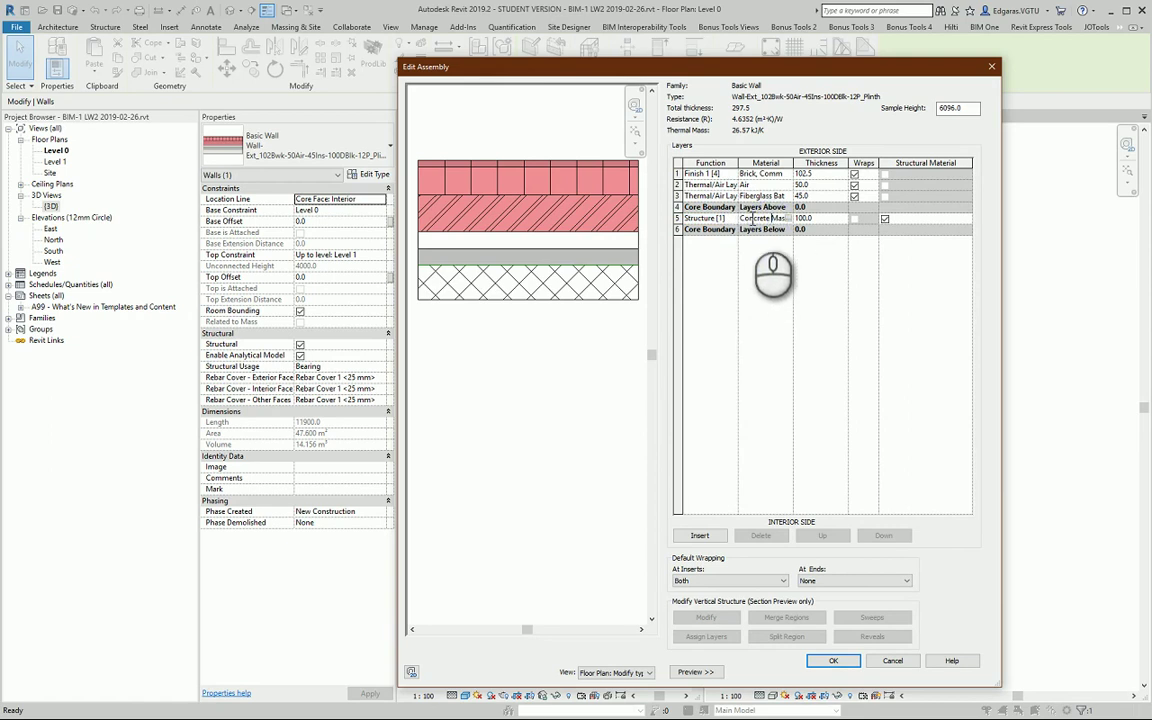
click(812, 218)
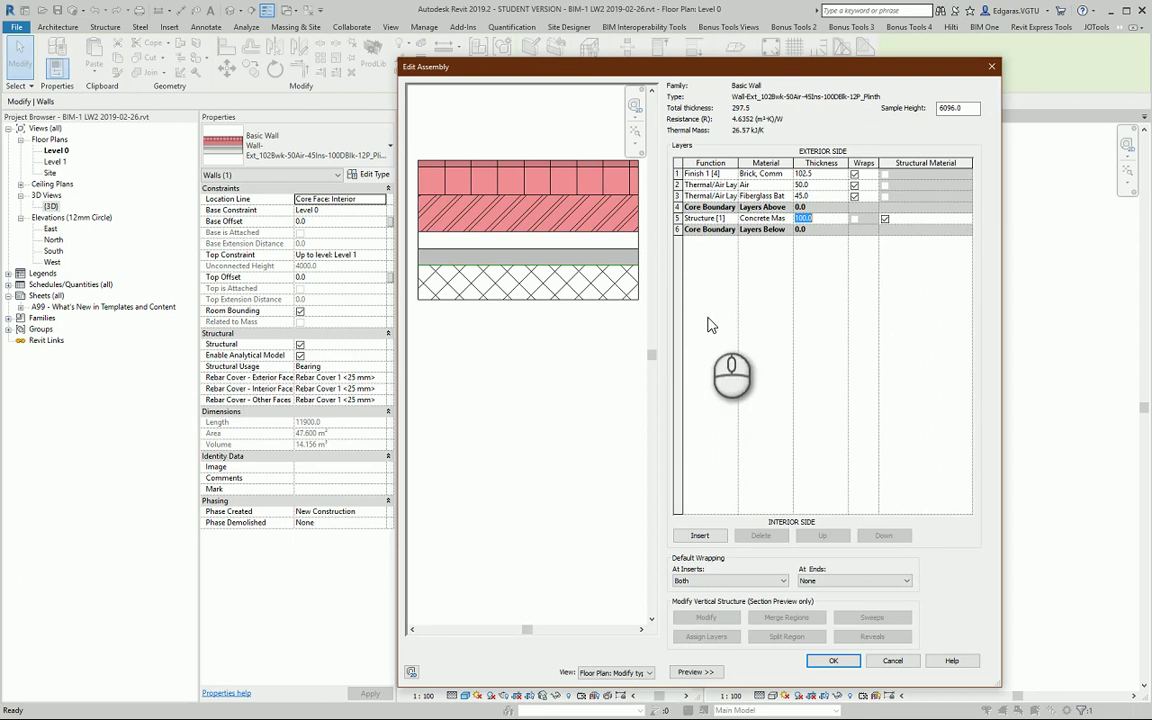
Insert a Membrane Layer above the concrete masonry layer, move it outside the core boundary on the exterior side, and accept the assembly
click(679, 218)
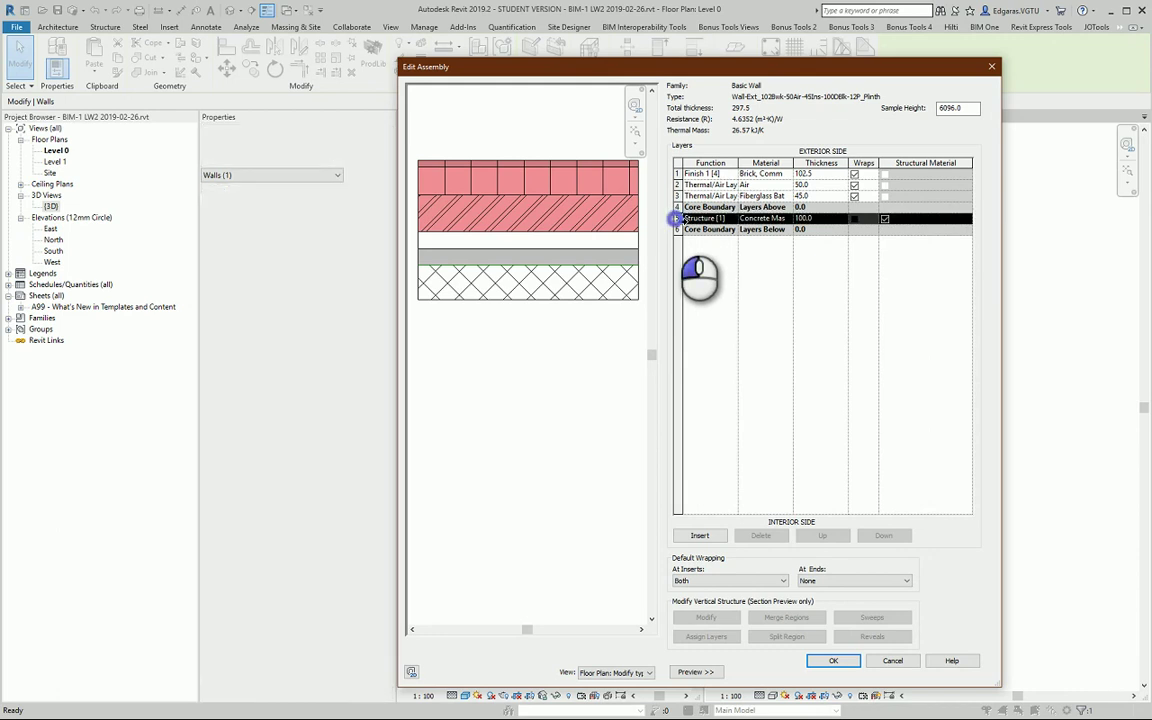
click(699, 535)
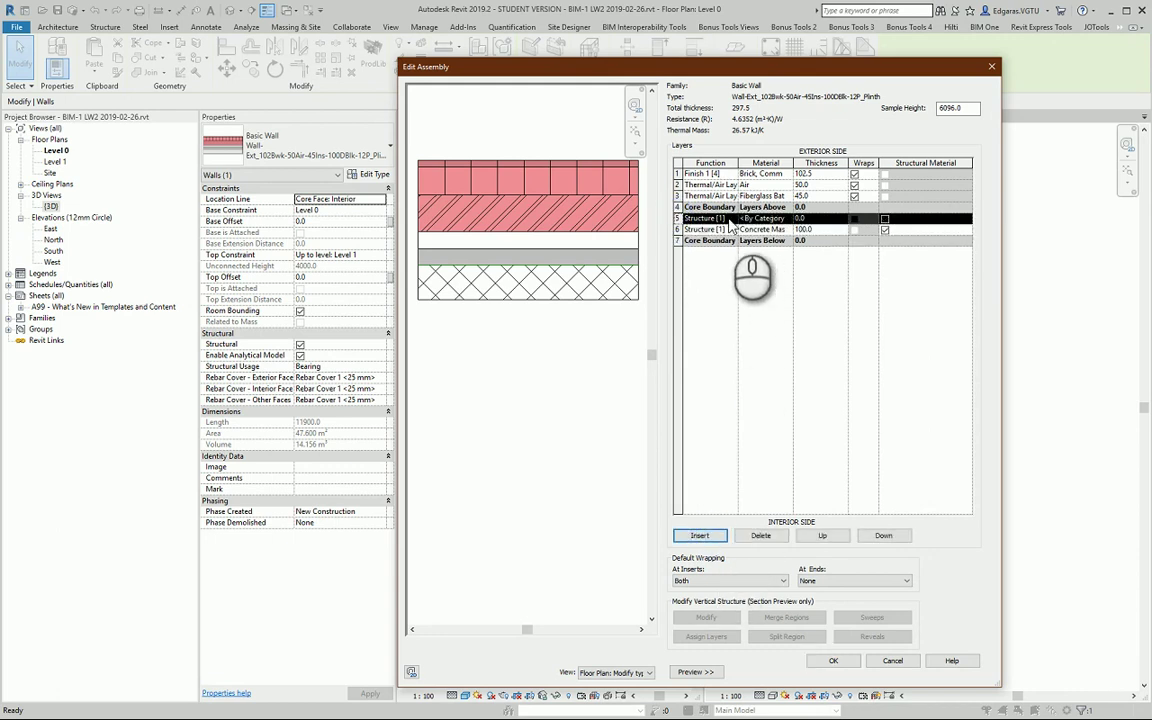
click(728, 219)
click(724, 276)
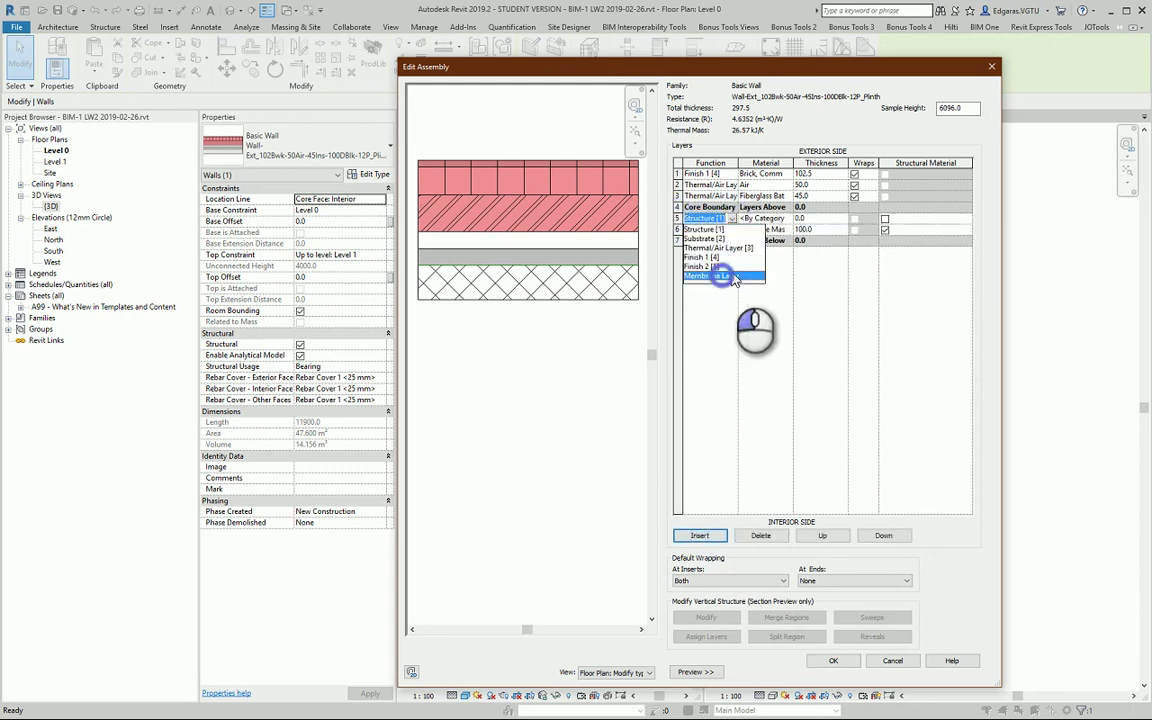
click(800, 218)
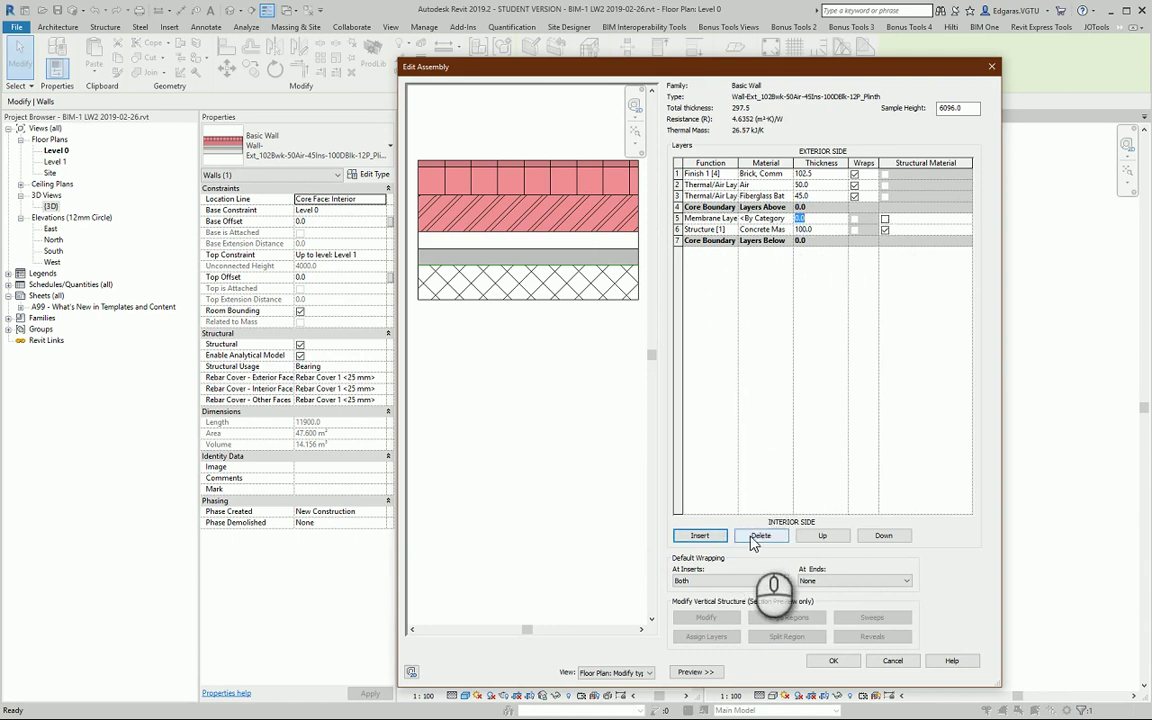
click(822, 535)
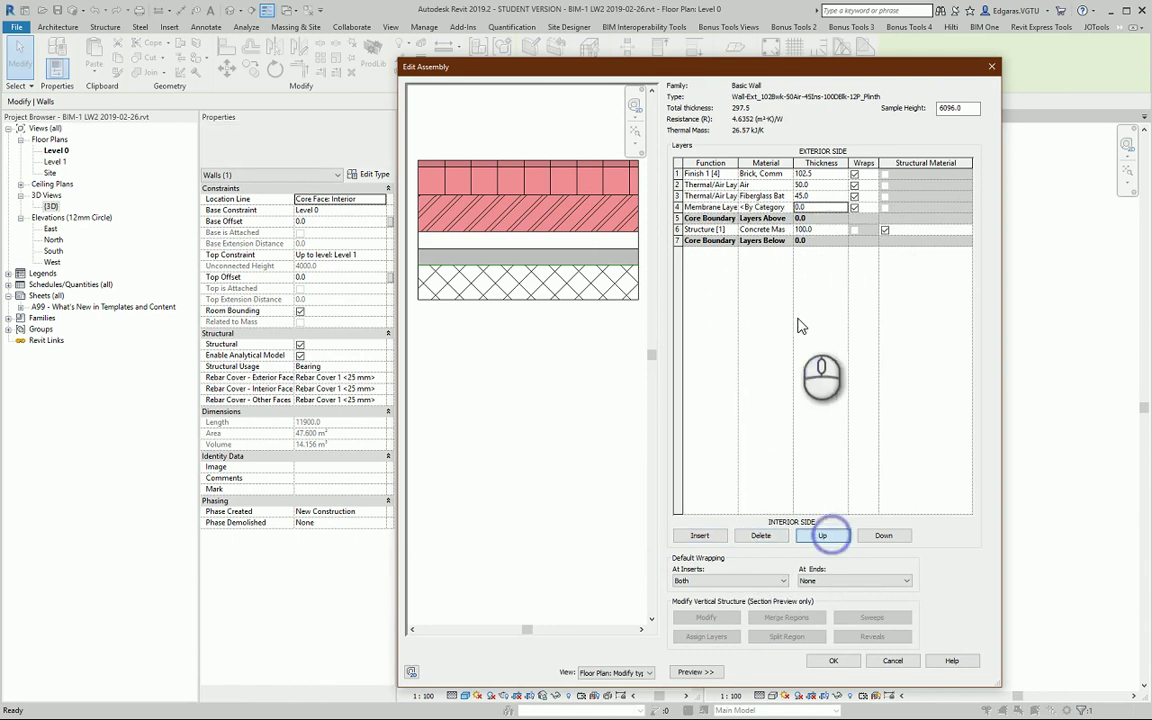
click(845, 661)
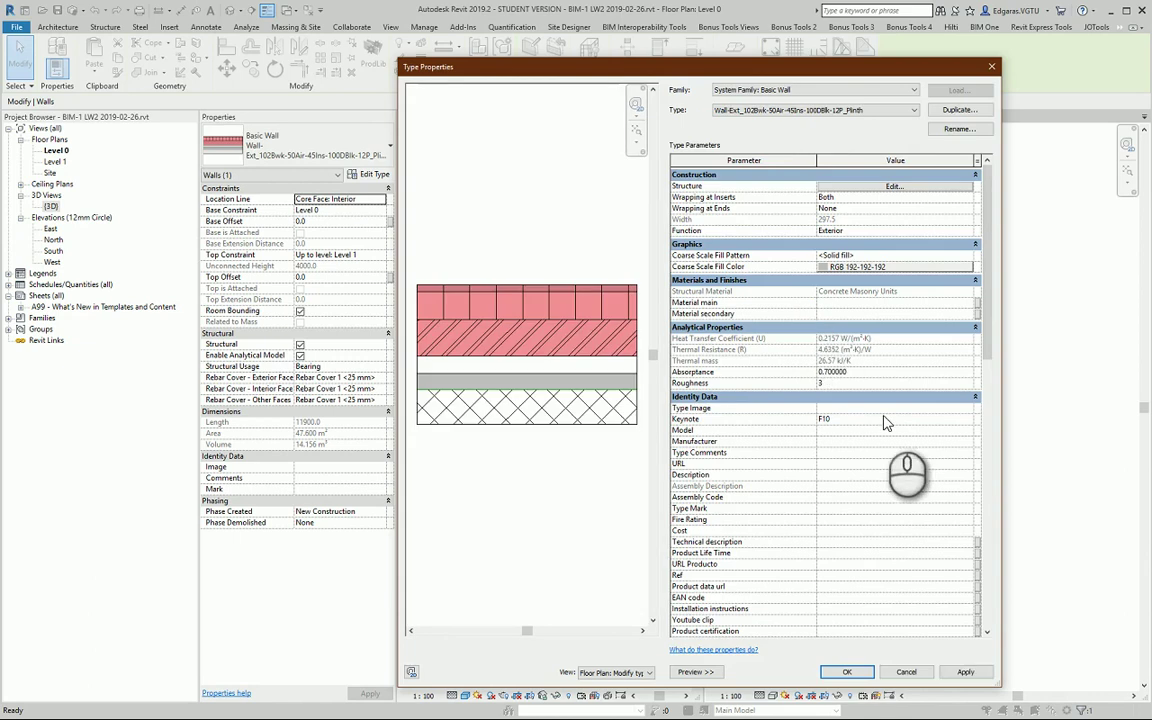
Reopen the wall structure and add a Finish 1 [4] layer on the interior side, below the lower core boundary
click(894, 186)
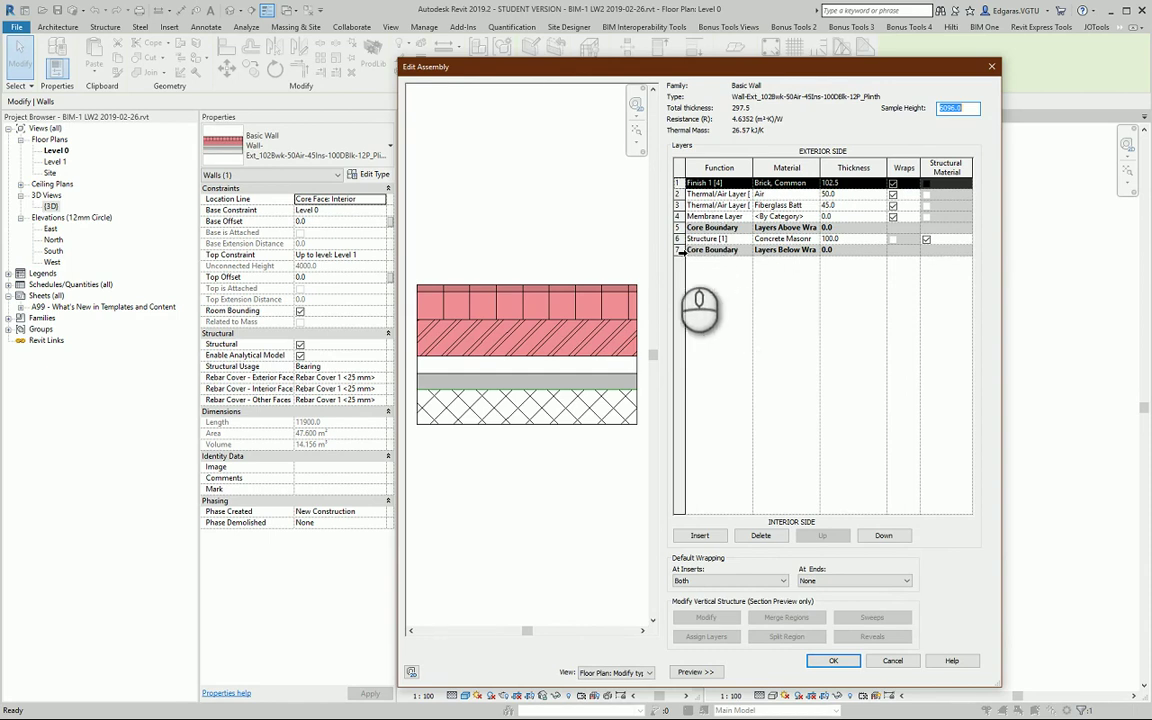
click(679, 250)
click(700, 535)
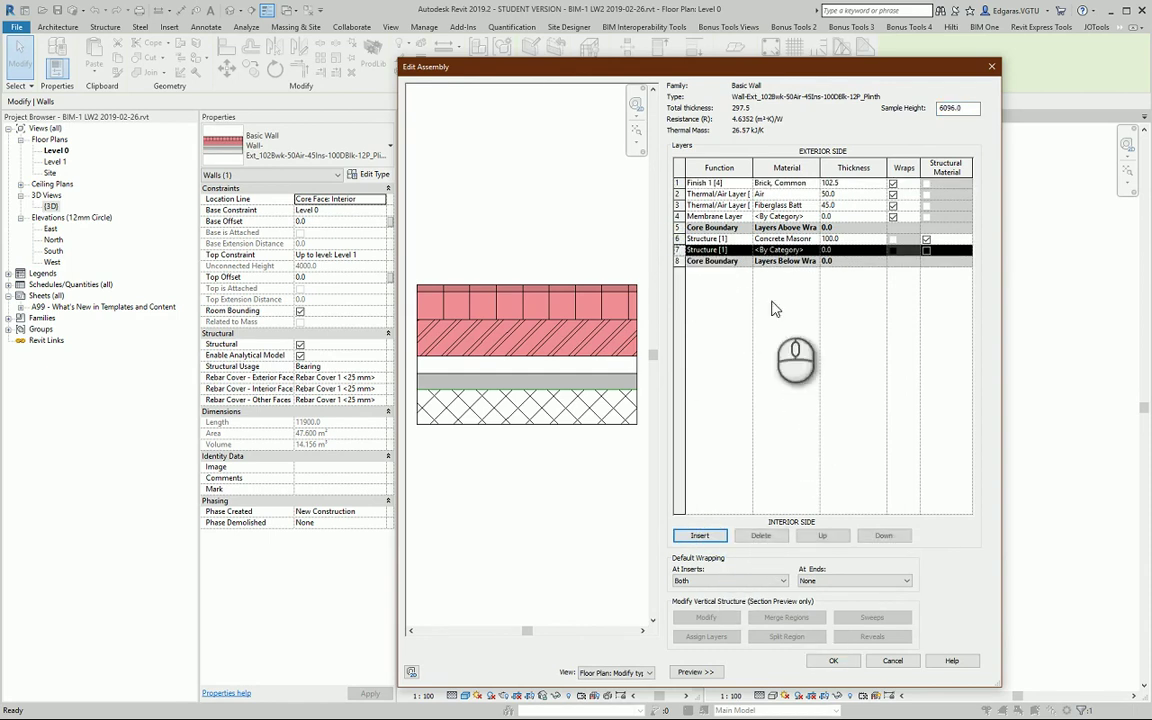
click(680, 250)
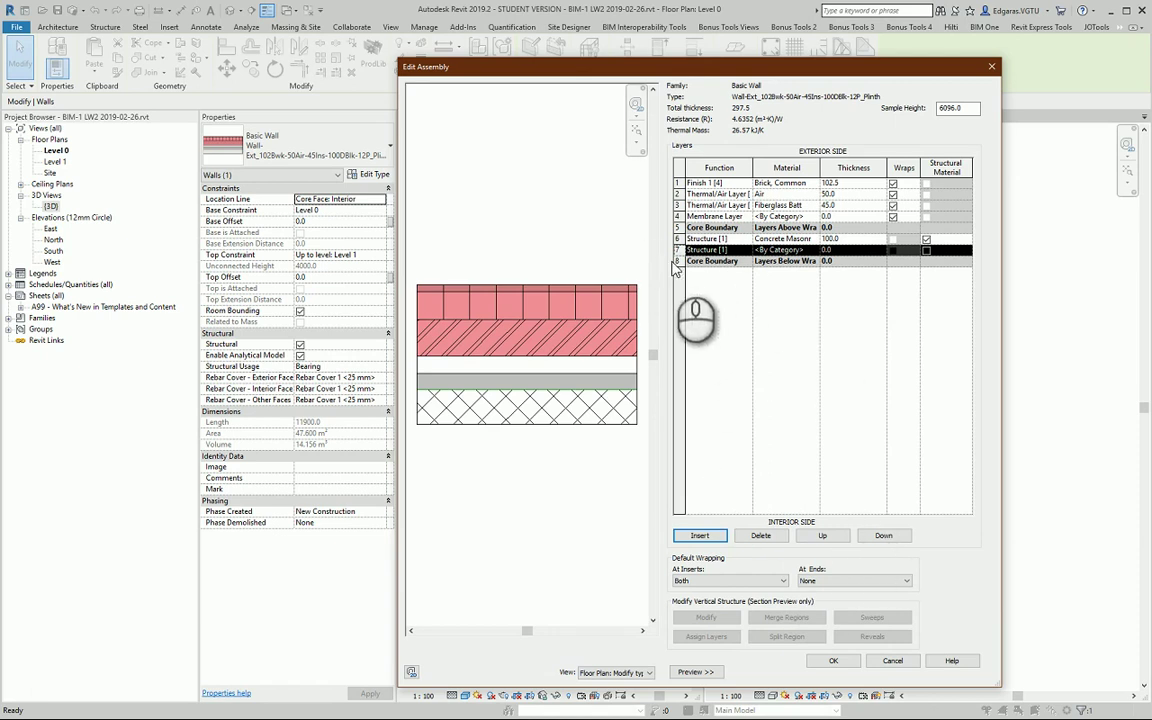
click(884, 536)
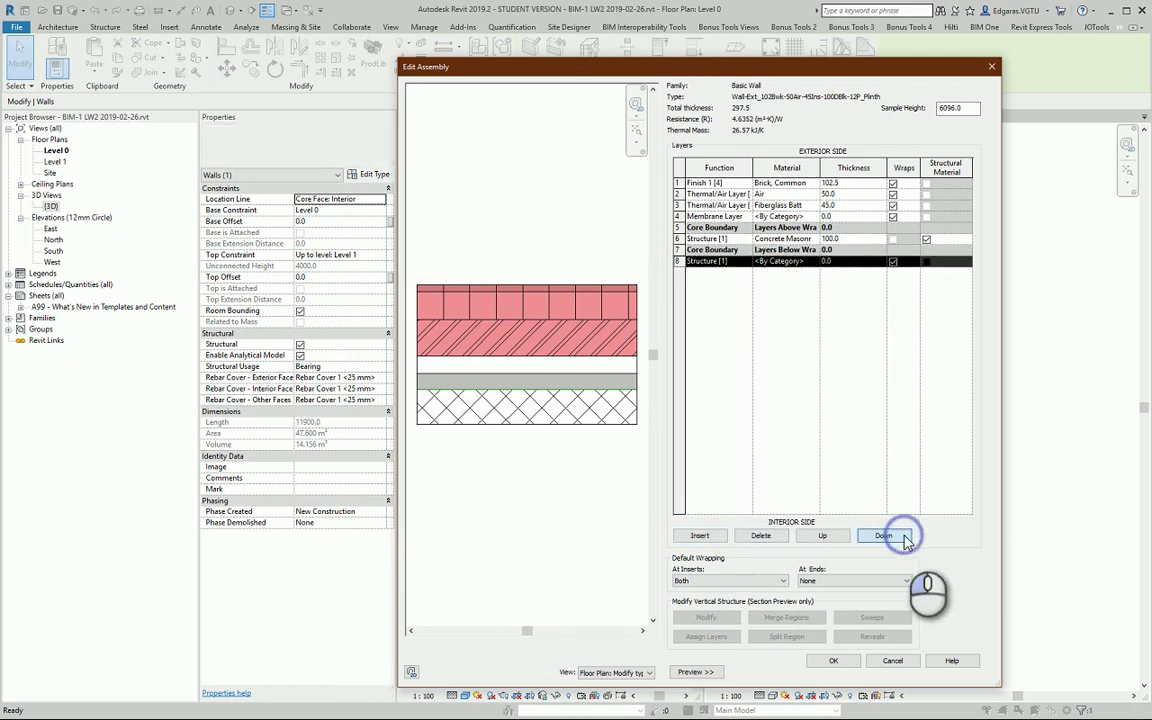
click(746, 262)
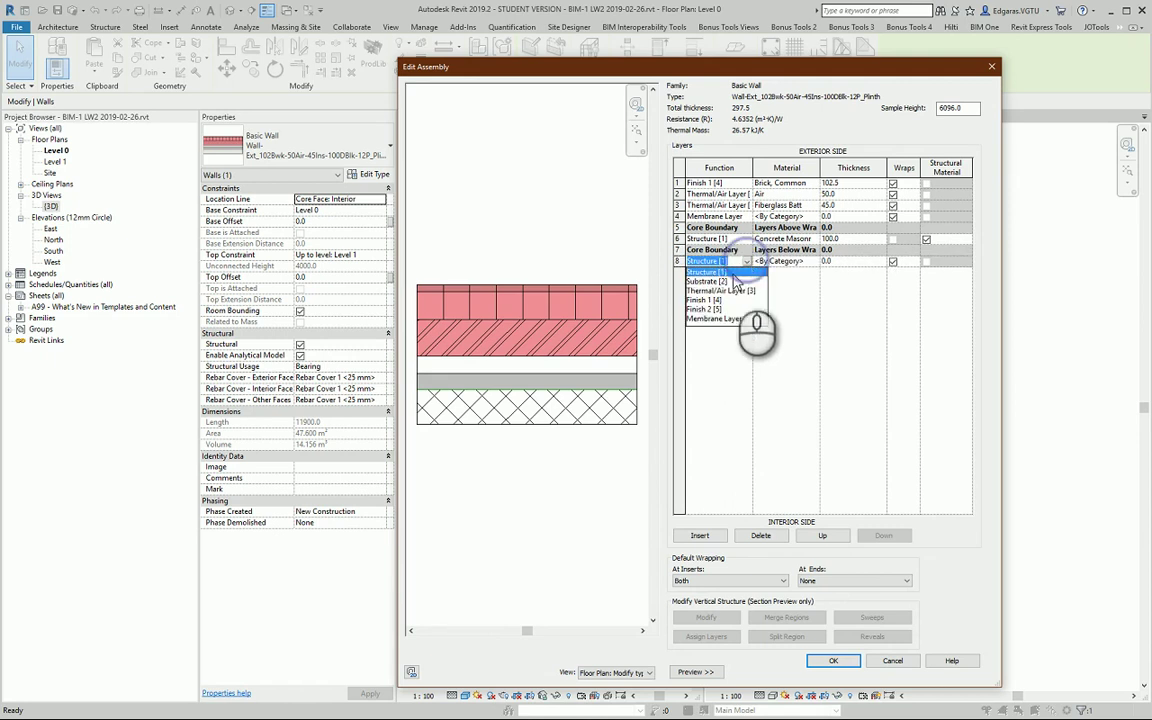
click(704, 300)
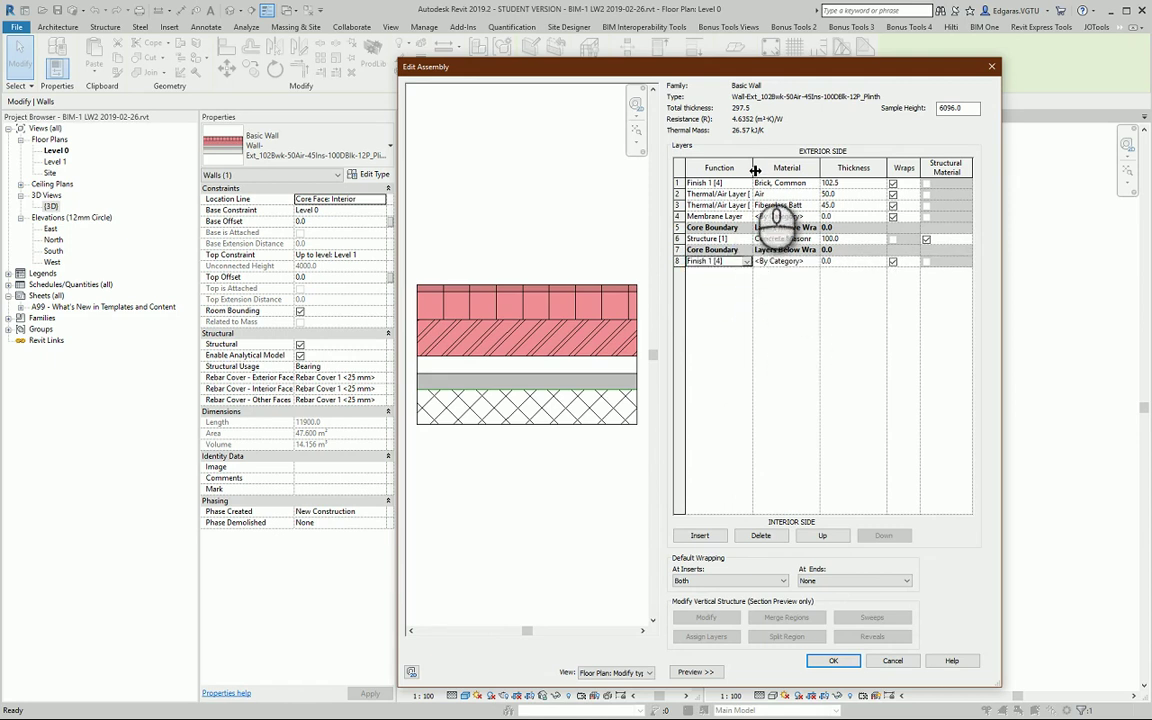
Widen the Function column and review the brick layer's function options and the membrane layer's thickness and function
drag(752, 167, 790, 167)
click(786, 184)
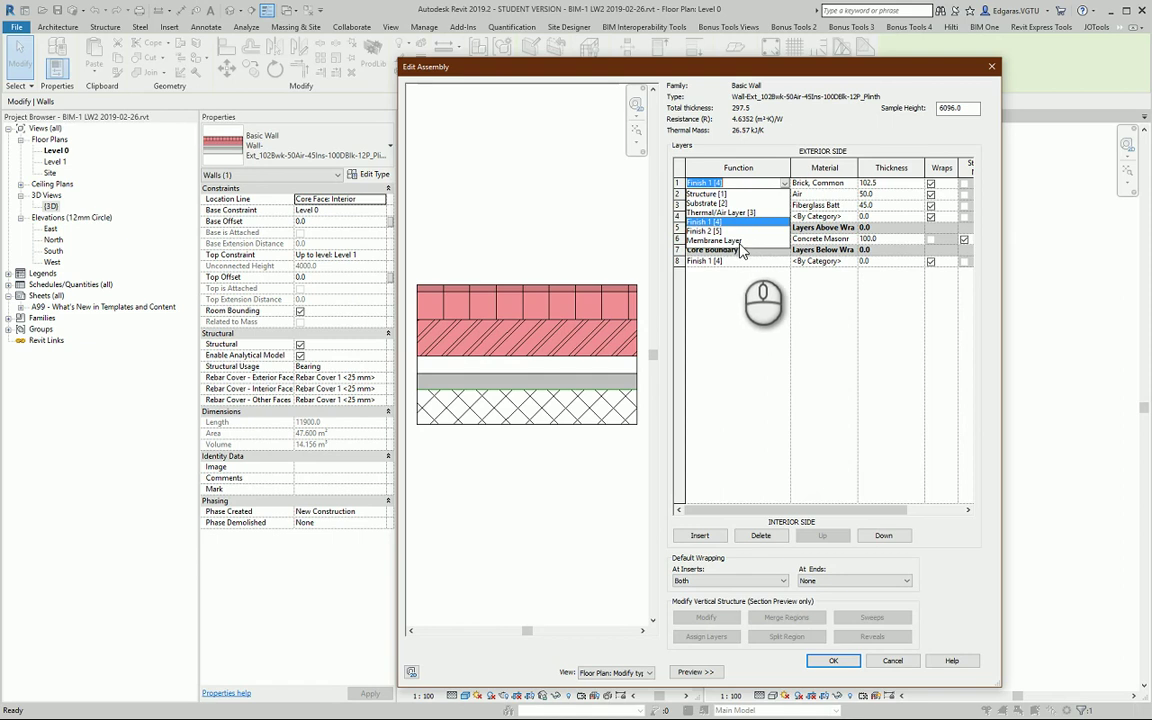
click(740, 241)
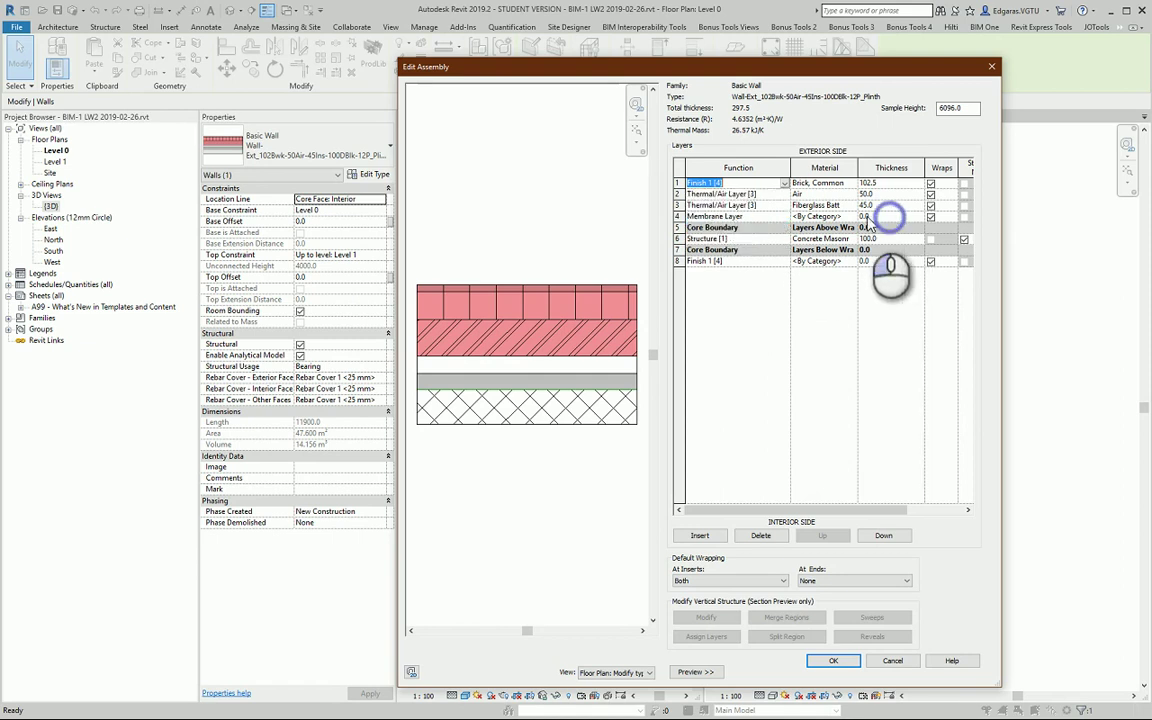
click(880, 216)
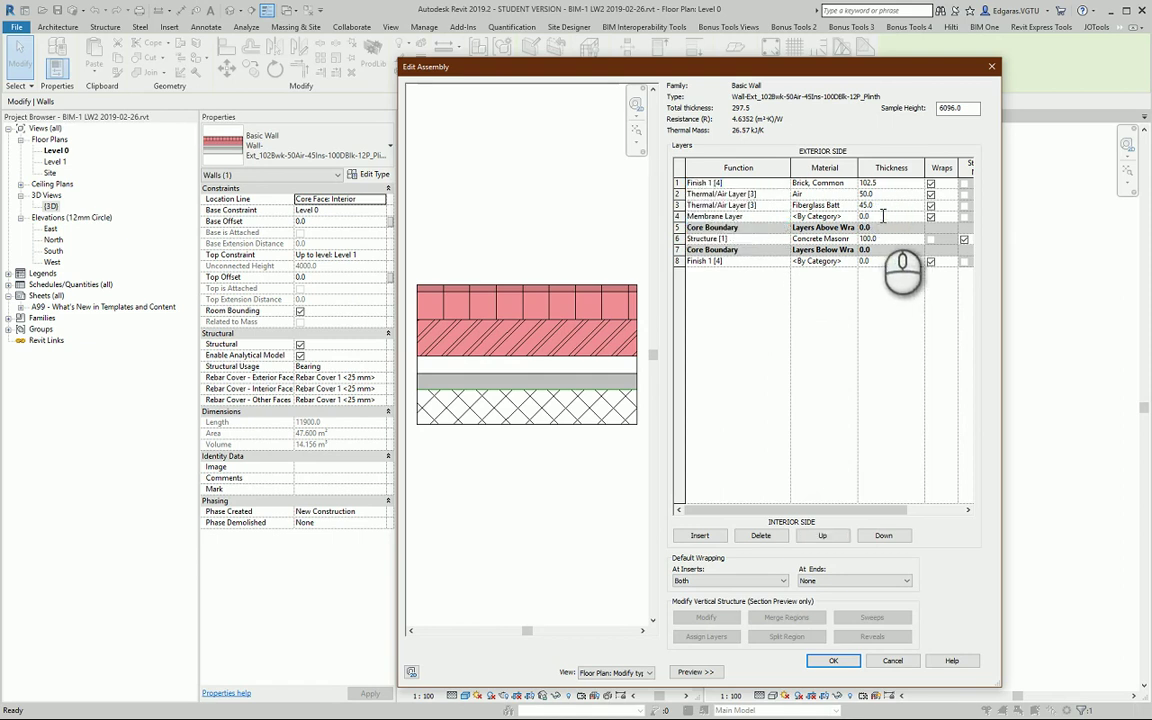
click(735, 216)
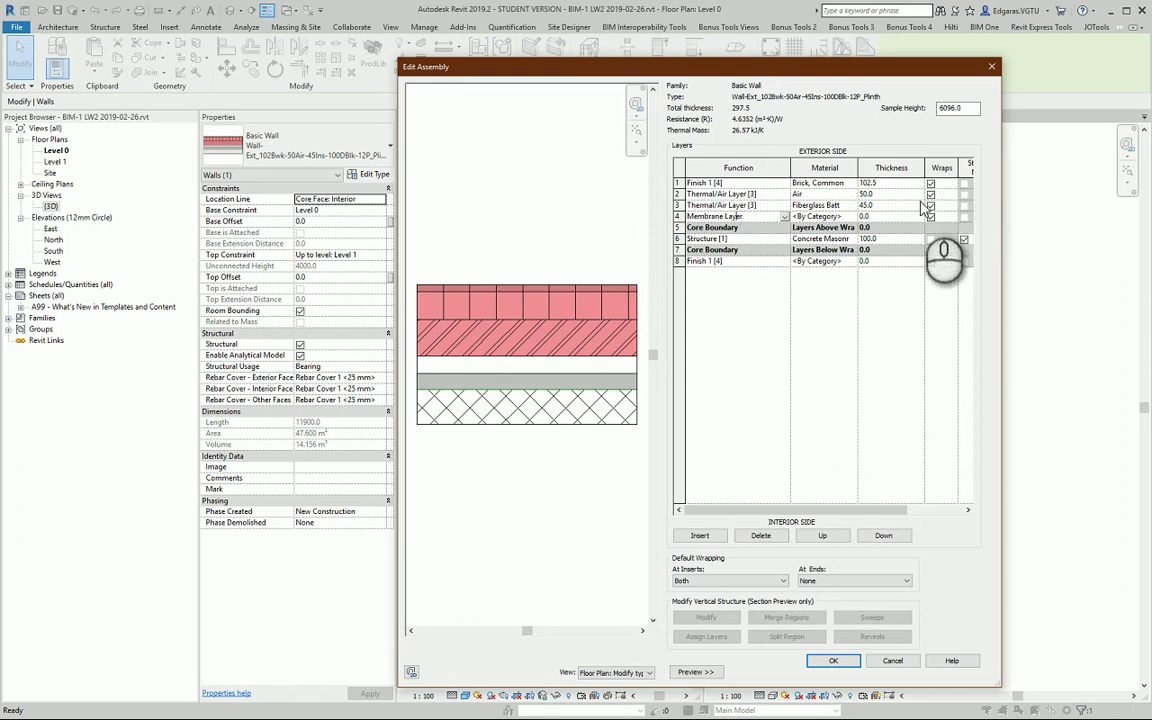
Disable wrapping for the air, fiberglass batt and membrane layers
click(930, 261)
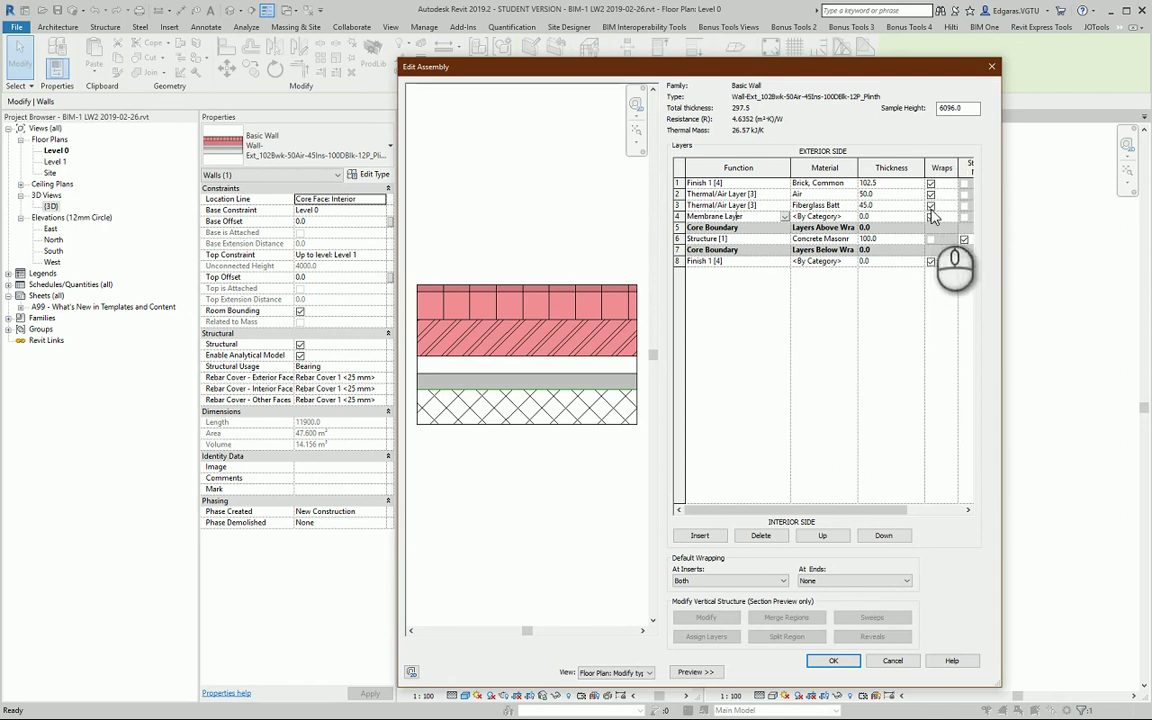
click(931, 215)
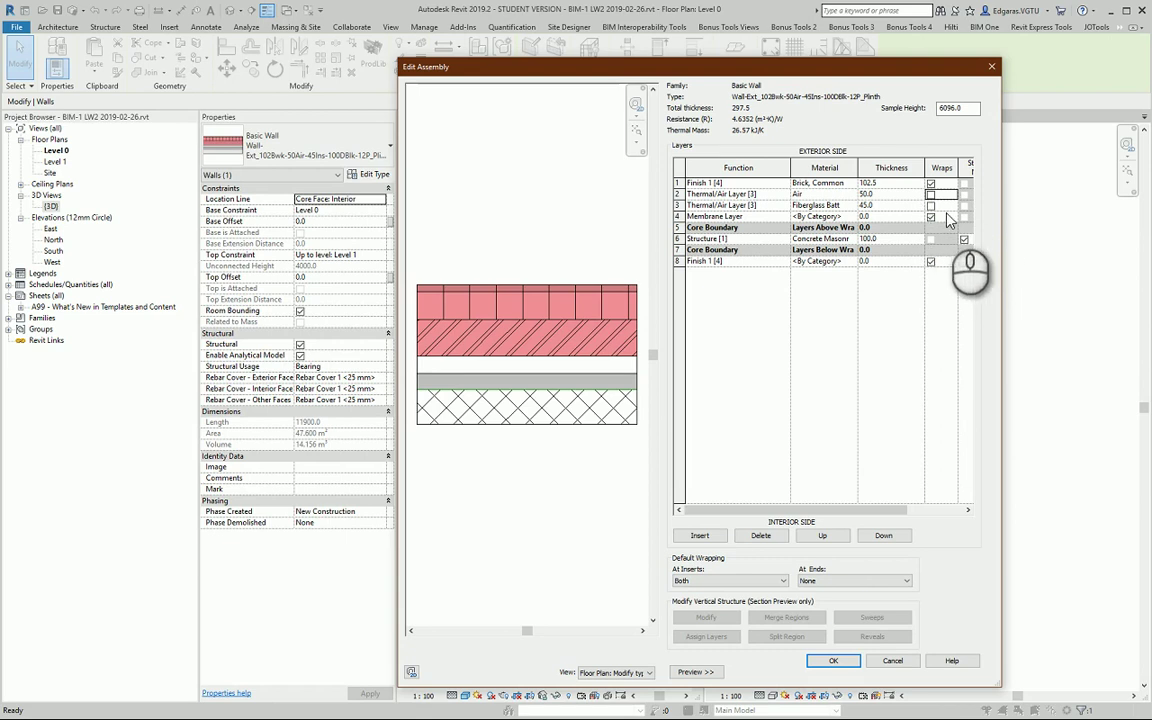
click(931, 216)
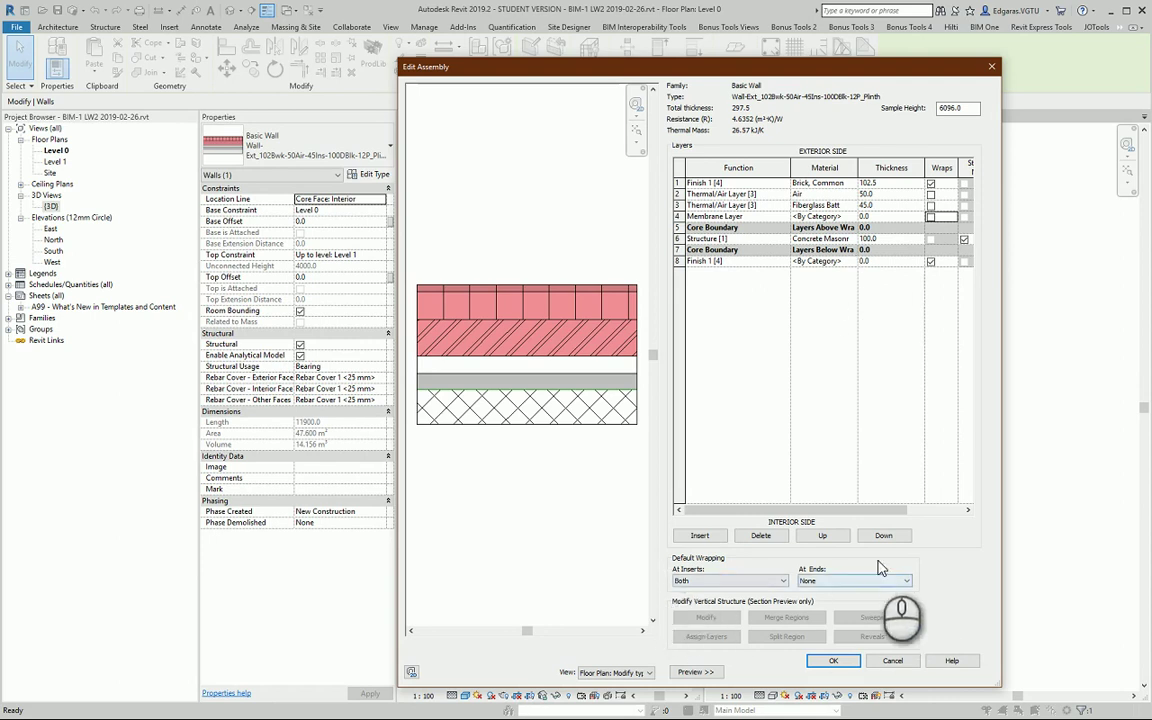
Review the default wrapping options at inserts and at ends
click(714, 583)
click(695, 580)
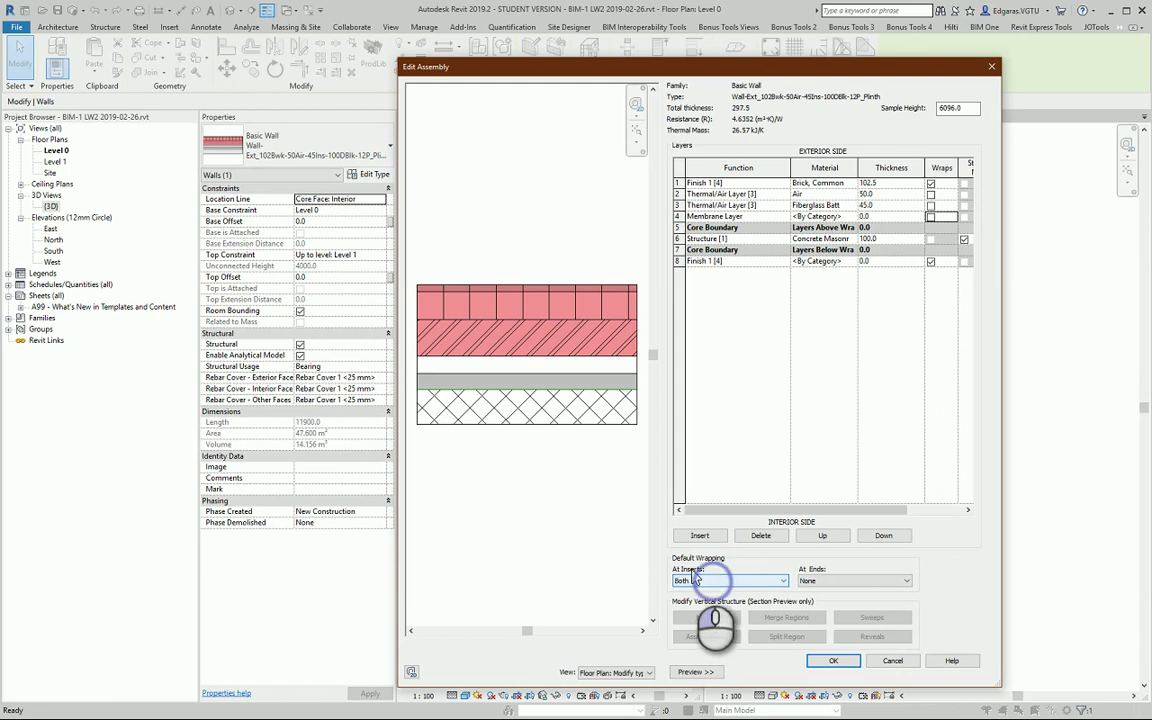
click(848, 580)
click(848, 578)
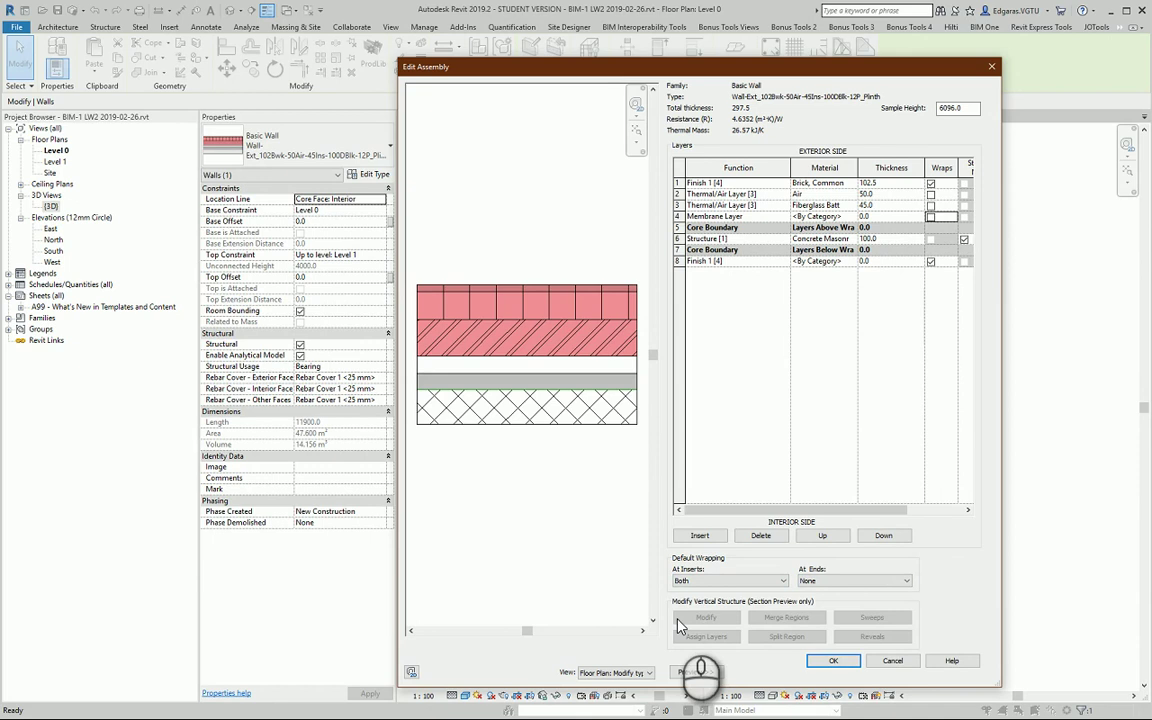
Switch the assembly preview to Section: Modify type attributes and inspect the plinth at the wall's base
click(617, 673)
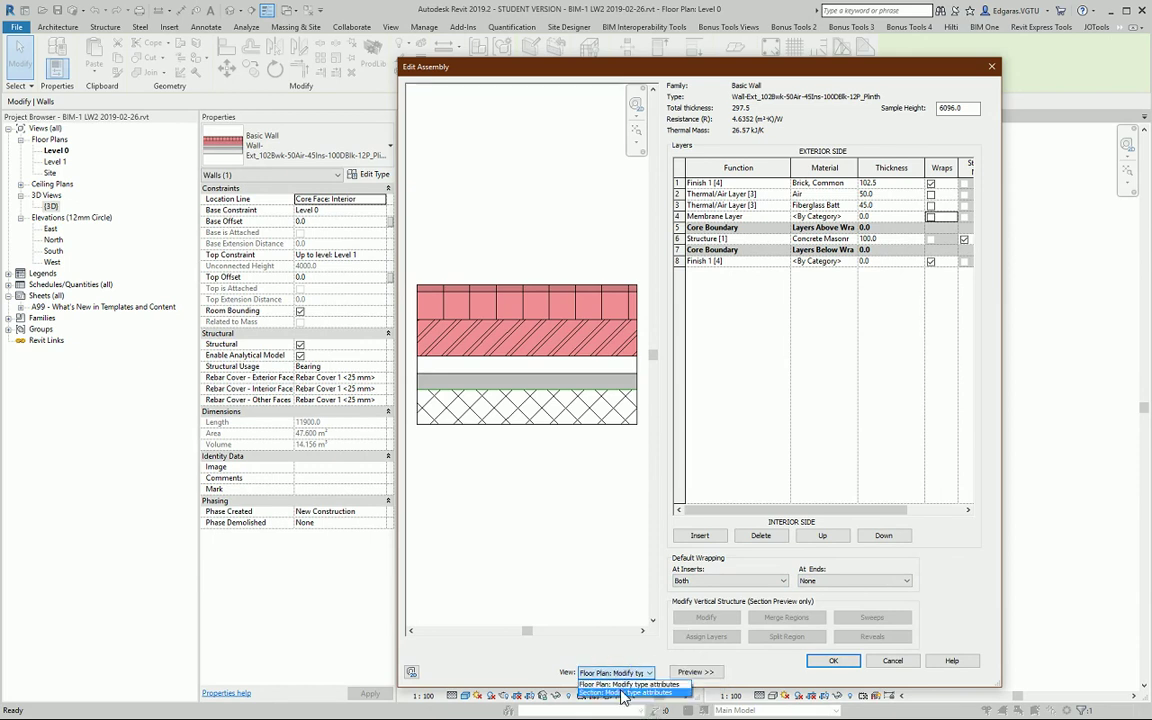
click(620, 693)
mouse_move(581, 345)
middle_down()
mouse_move(611, 344)
mouse_move(576, 360)
middle_up()
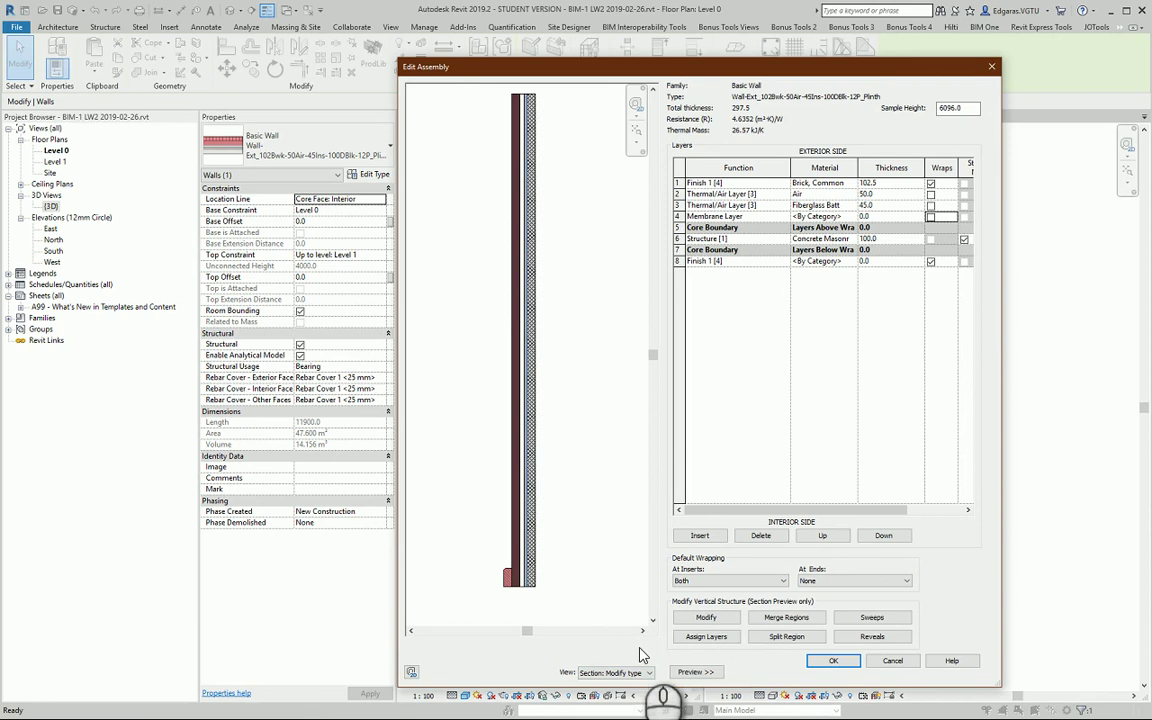
click(801, 619)
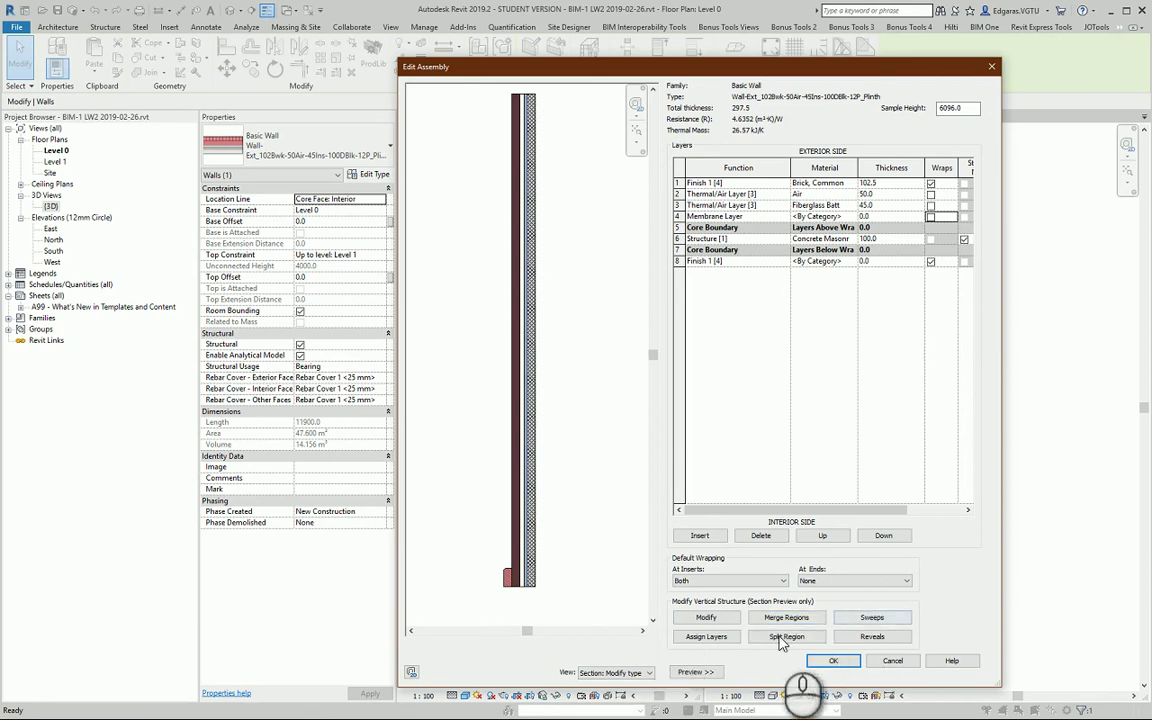
scroll(499, 604, up, 5)
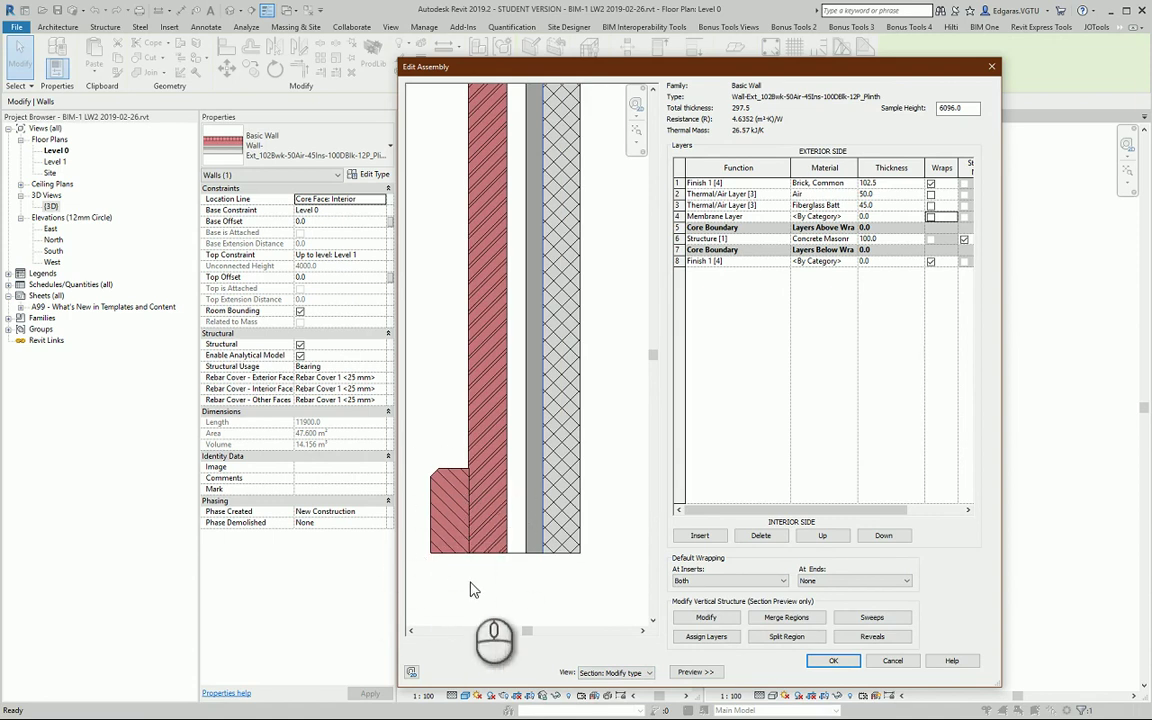
scroll(465, 573, down, 4)
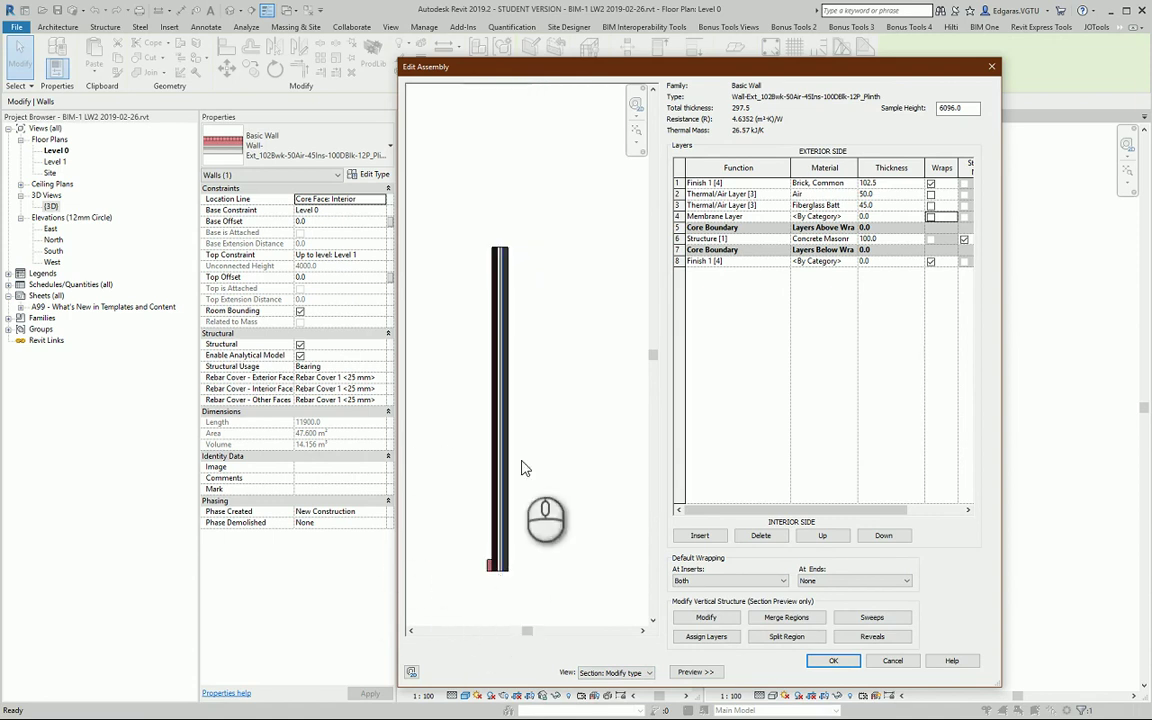
Examine the wall's layers along its full height and the plinth at its base in the section preview
scroll(469, 327, up, 3)
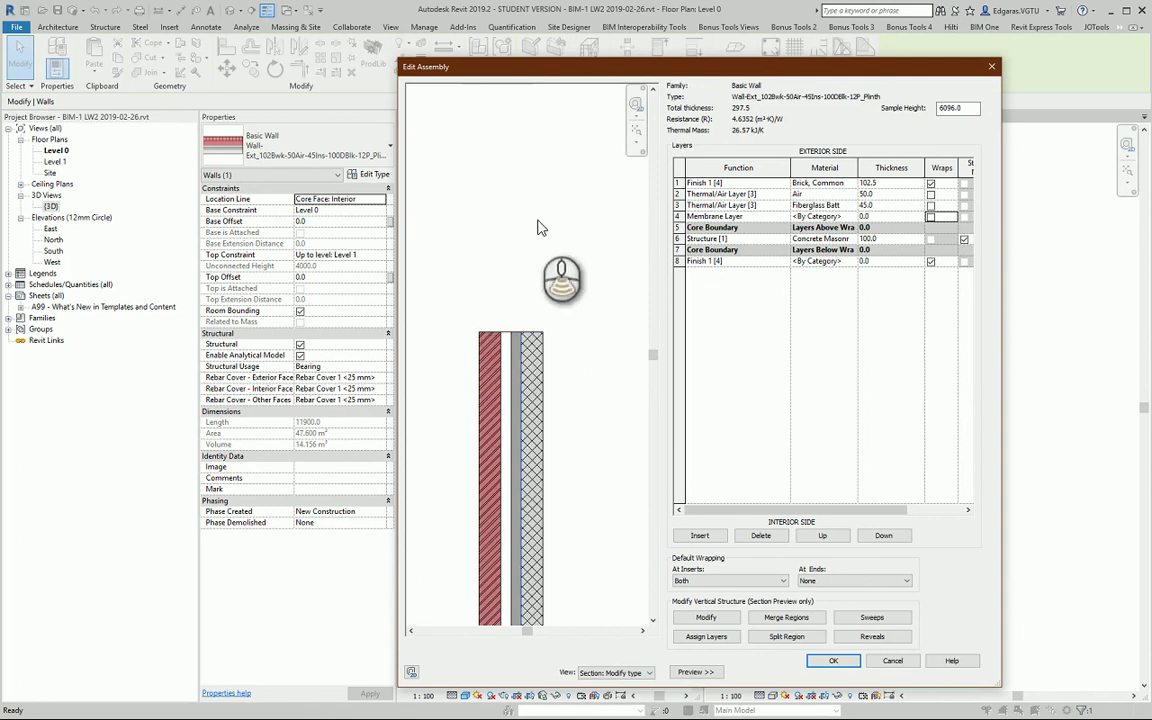
scroll(540, 226, down, 3)
scroll(545, 500, up, 2)
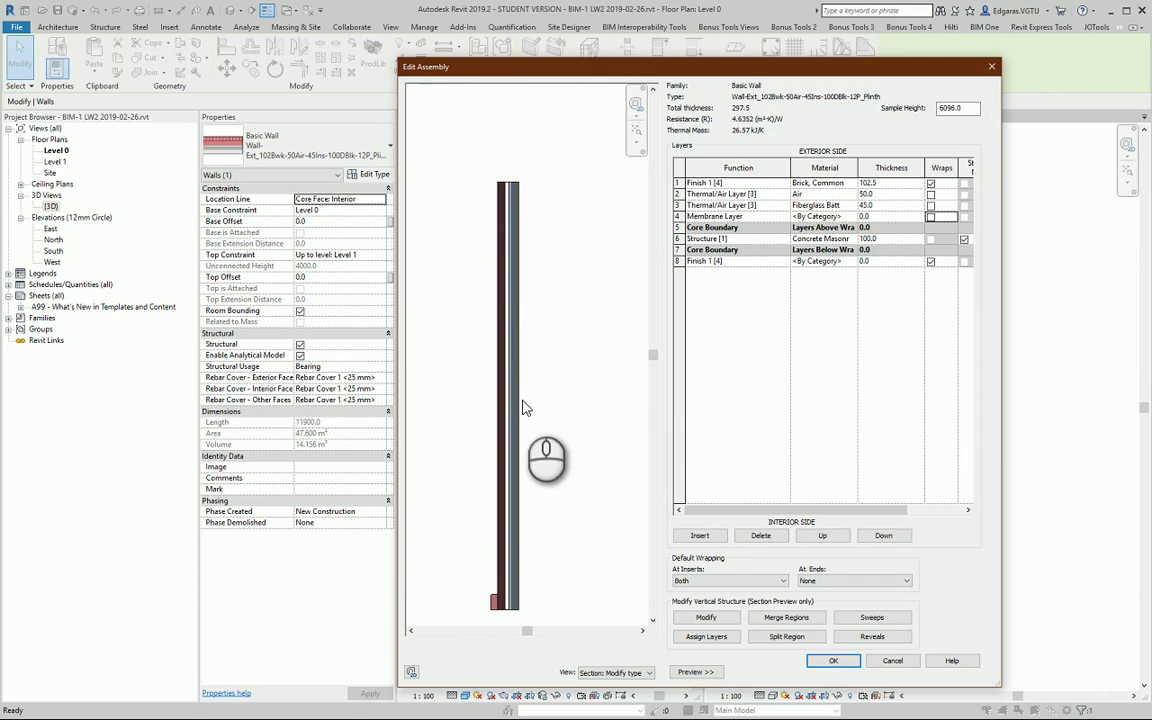
scroll(521, 484, up, 3)
scroll(521, 484, up, 3)
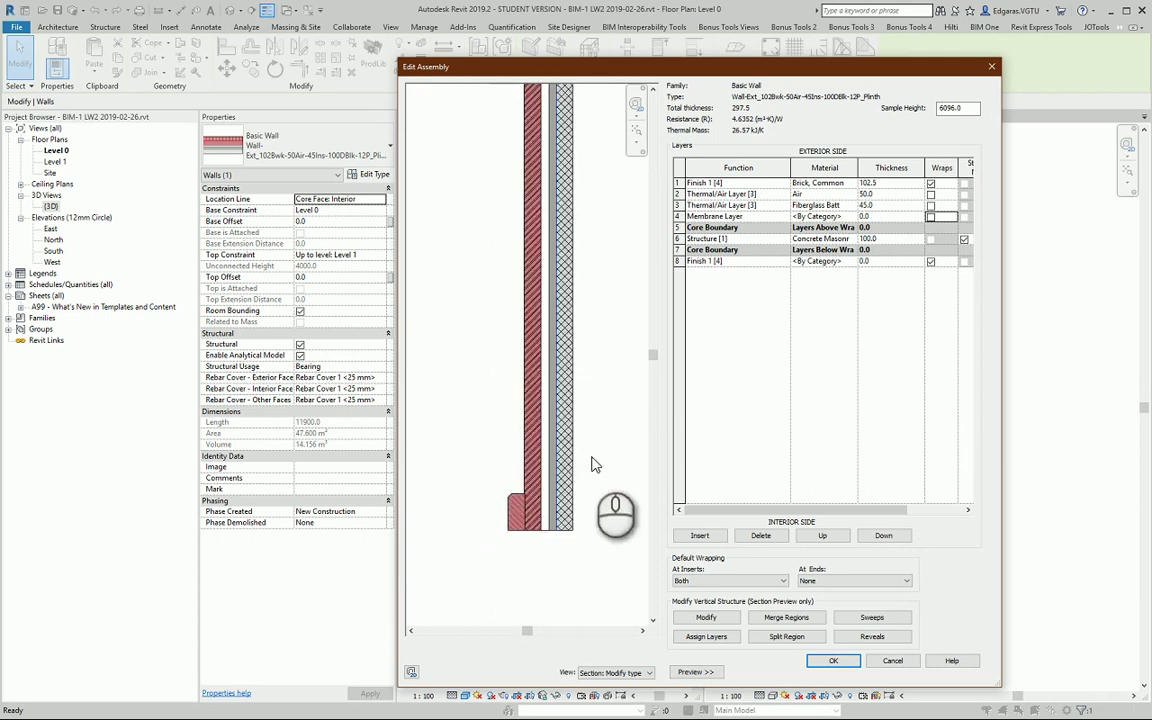
click(786, 636)
scroll(530, 556, down, 5)
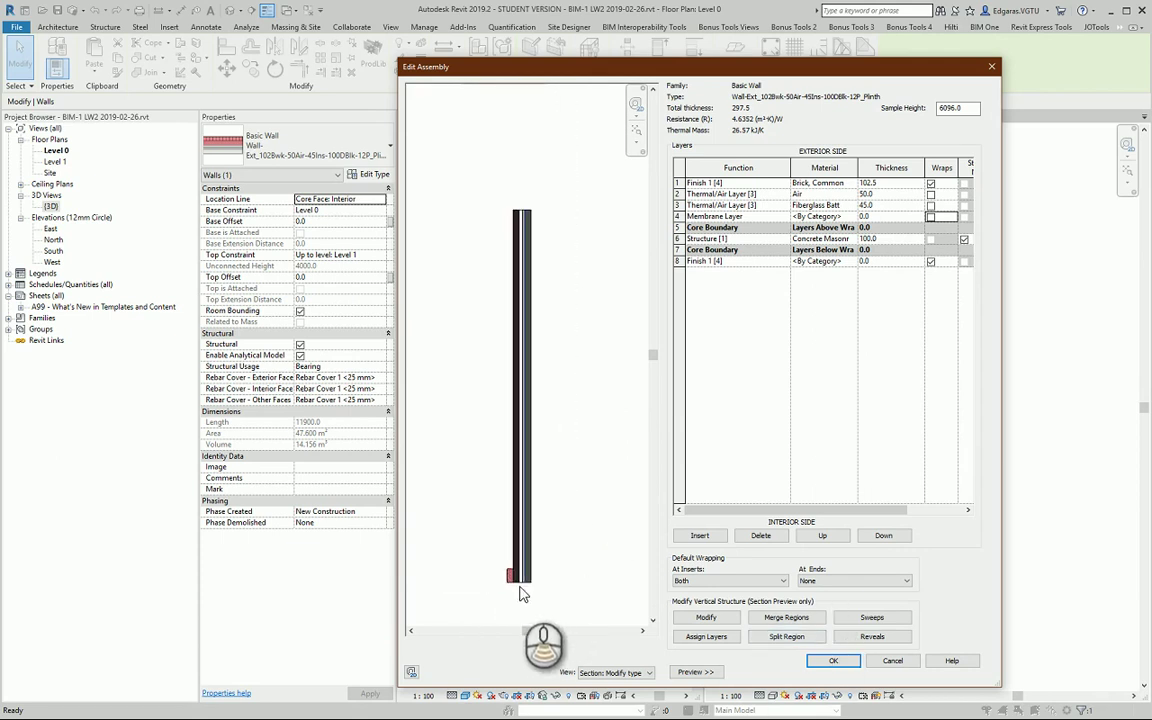
scroll(532, 558, up, 3)
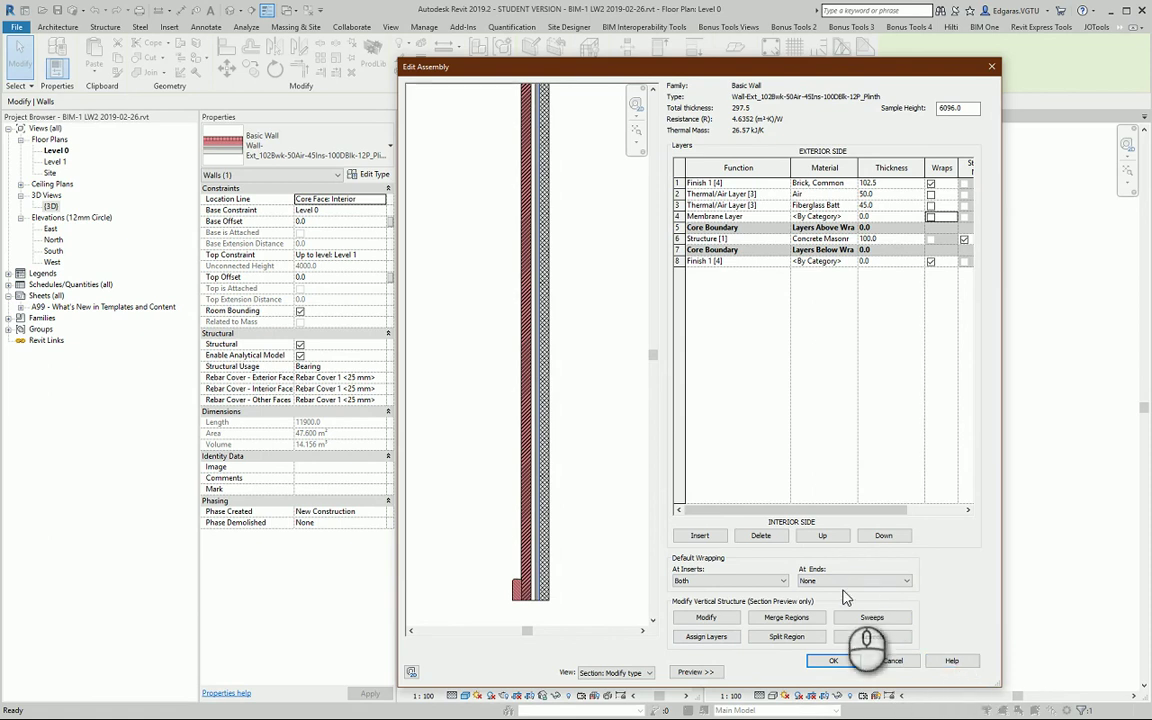
scroll(520, 598, up, 4)
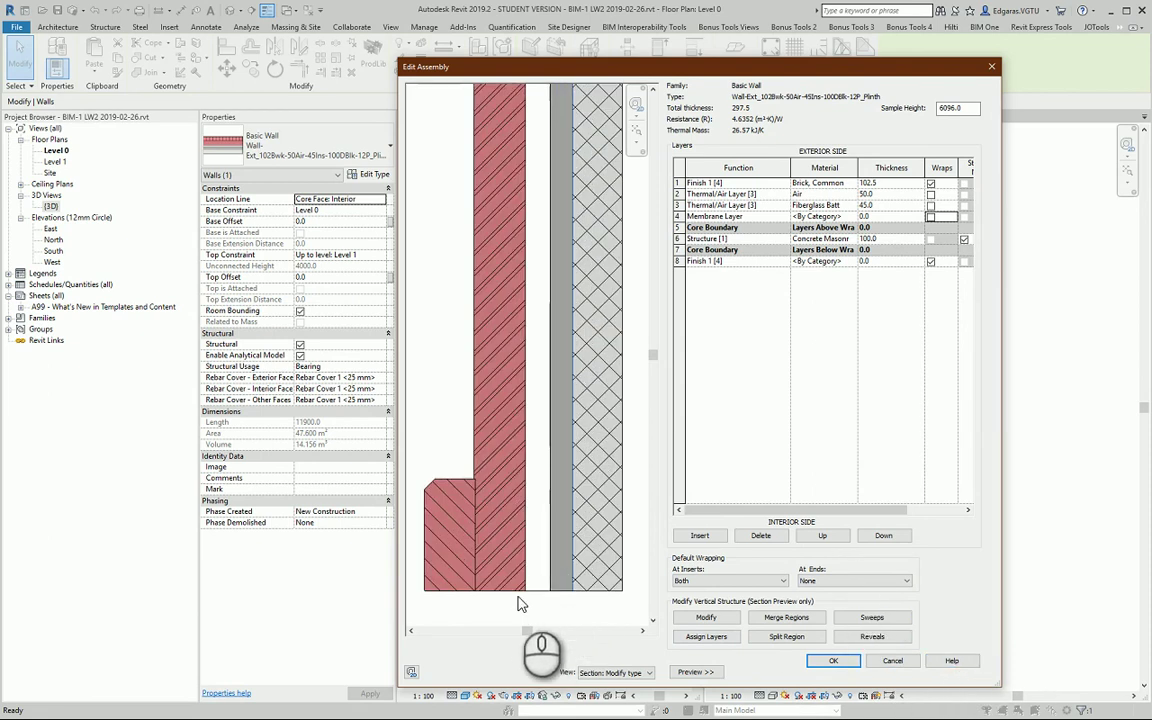
scroll(522, 605, down, 2)
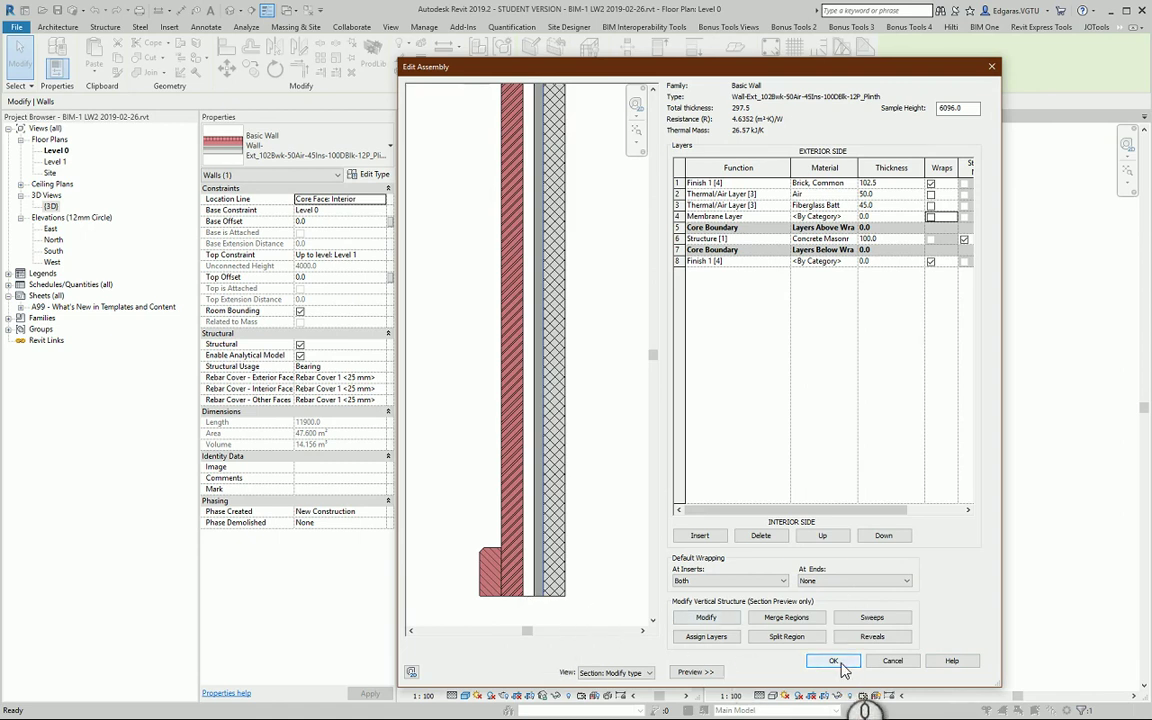
scroll(525, 480, down, 3)
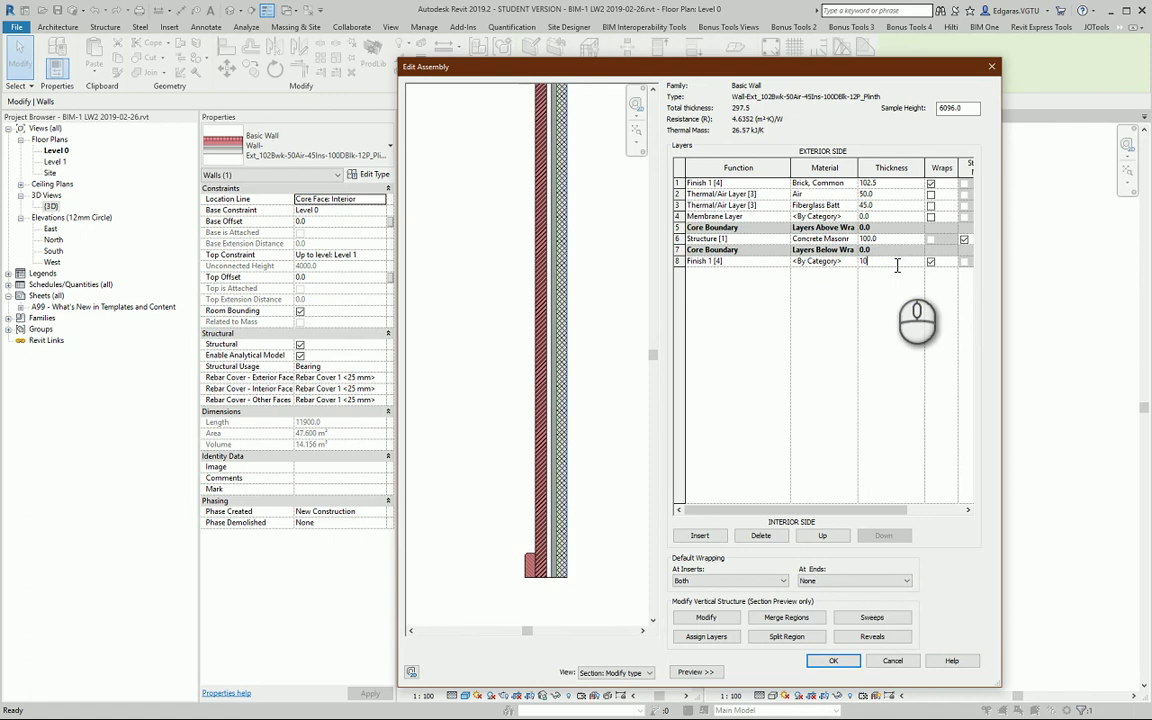
Set the interior Finish 1 layer's thickness to 10 mm, widen the Material column and accept the wall type changes
click(843, 288)
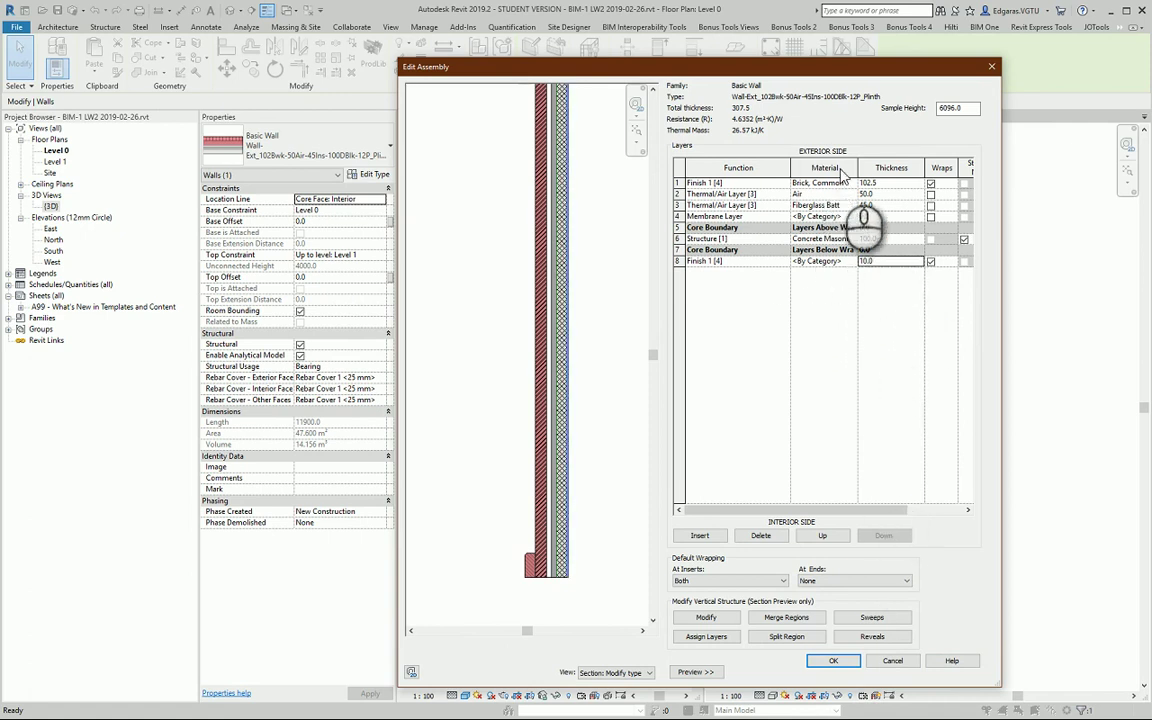
drag(857, 167, 898, 168)
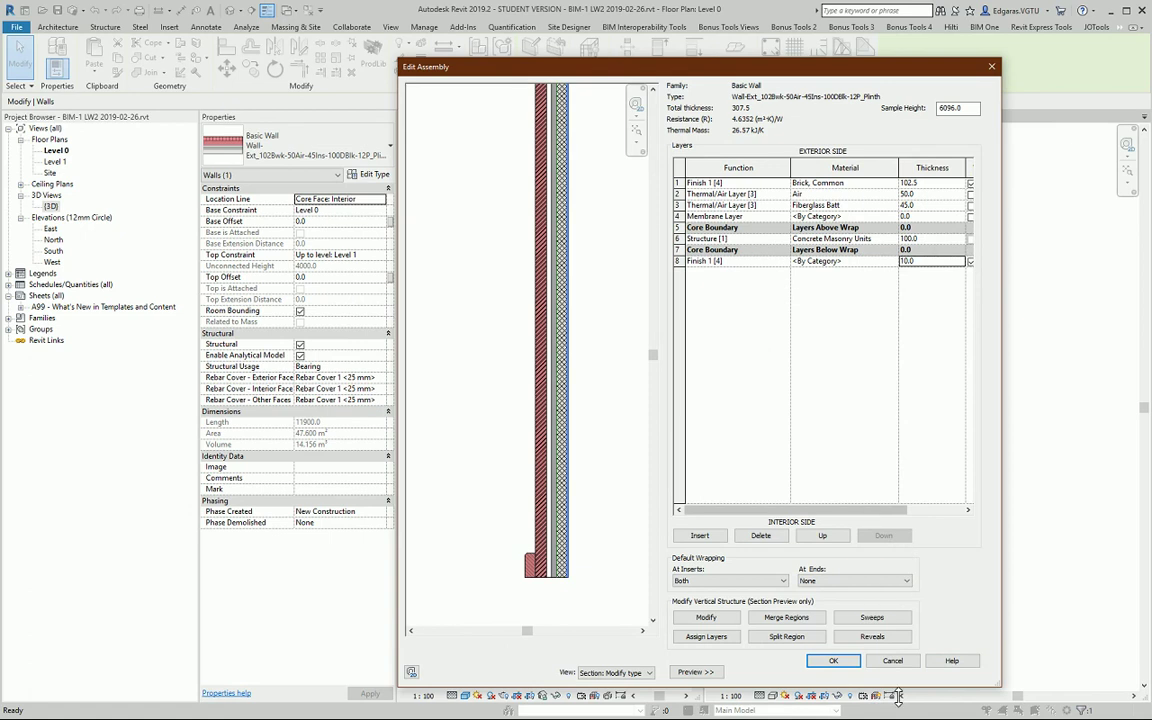
click(833, 661)
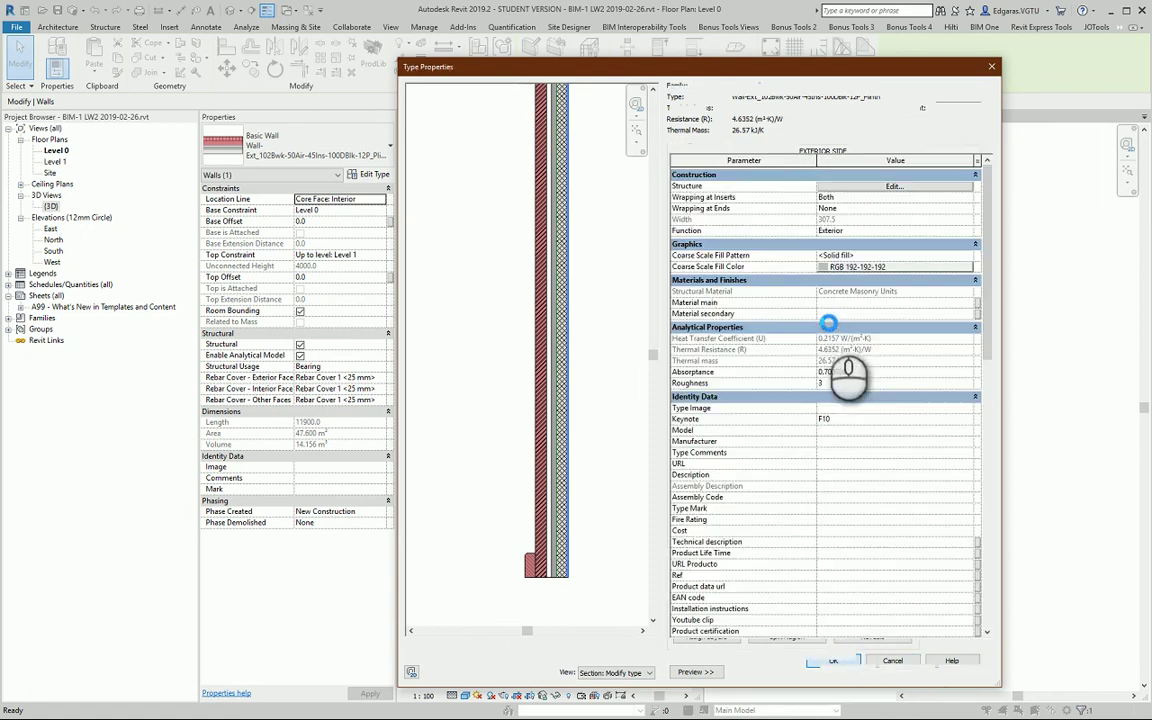
click(849, 672)
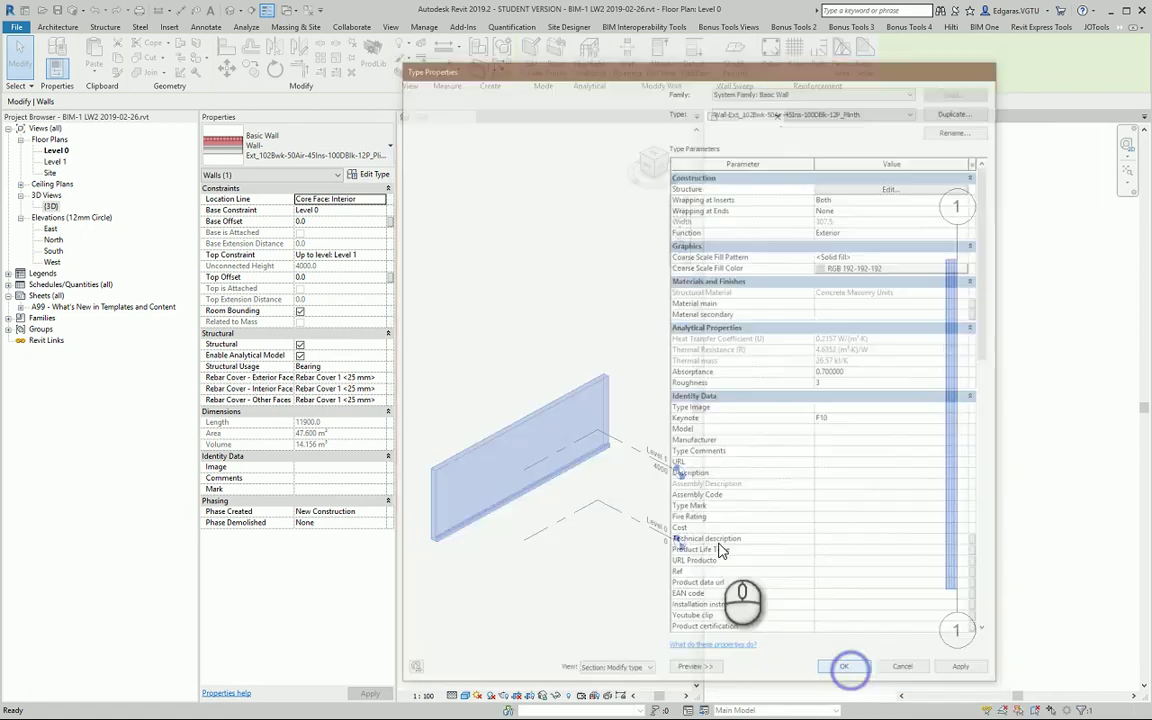
Deselect the wall and inspect the layers at its lower end in the Level 0 floor plan
click(821, 501)
scroll(942, 588, up, 5)
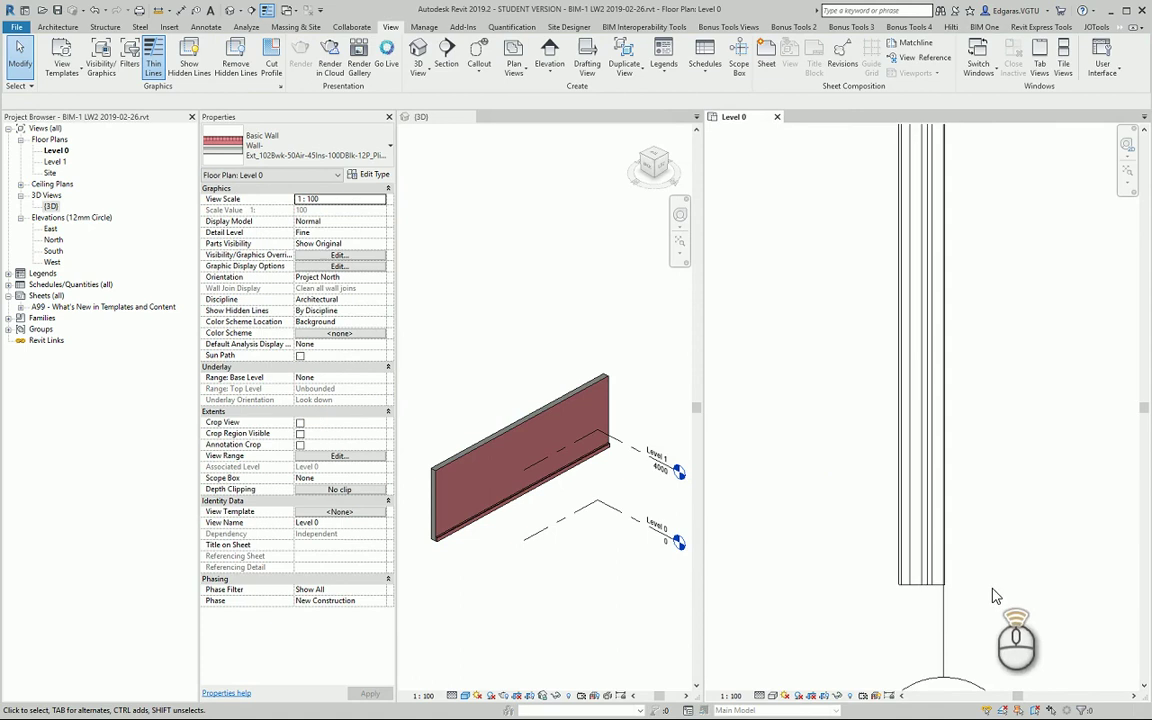
scroll(962, 565, up, 2)
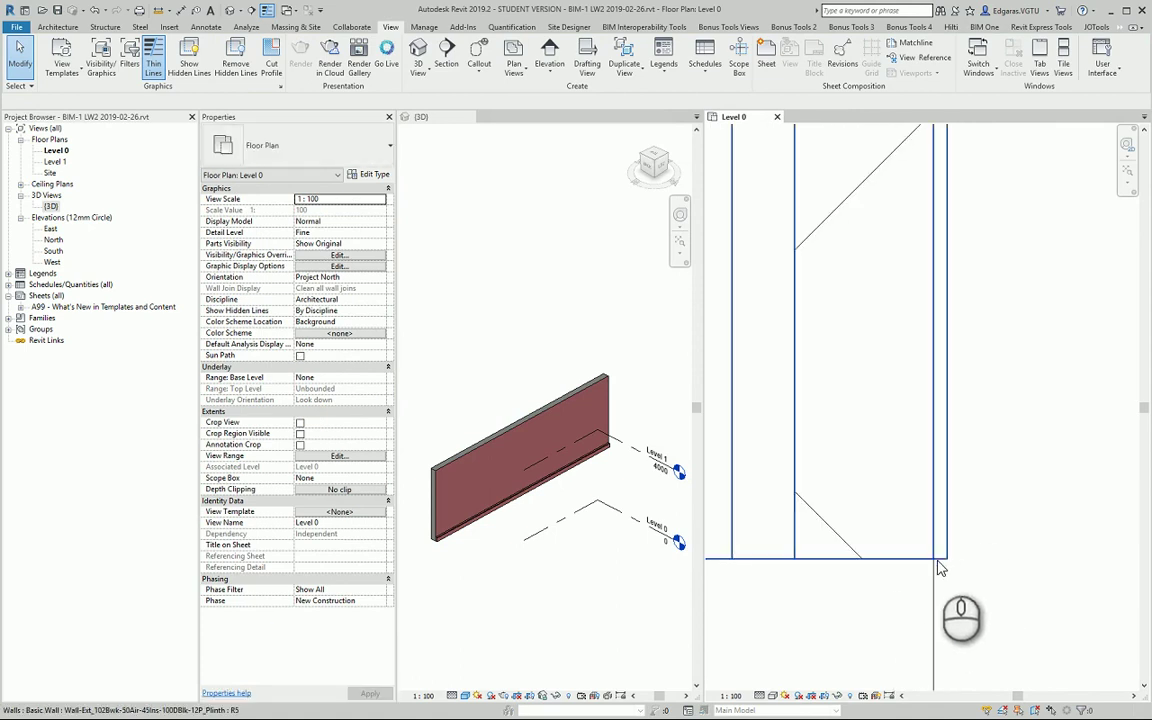